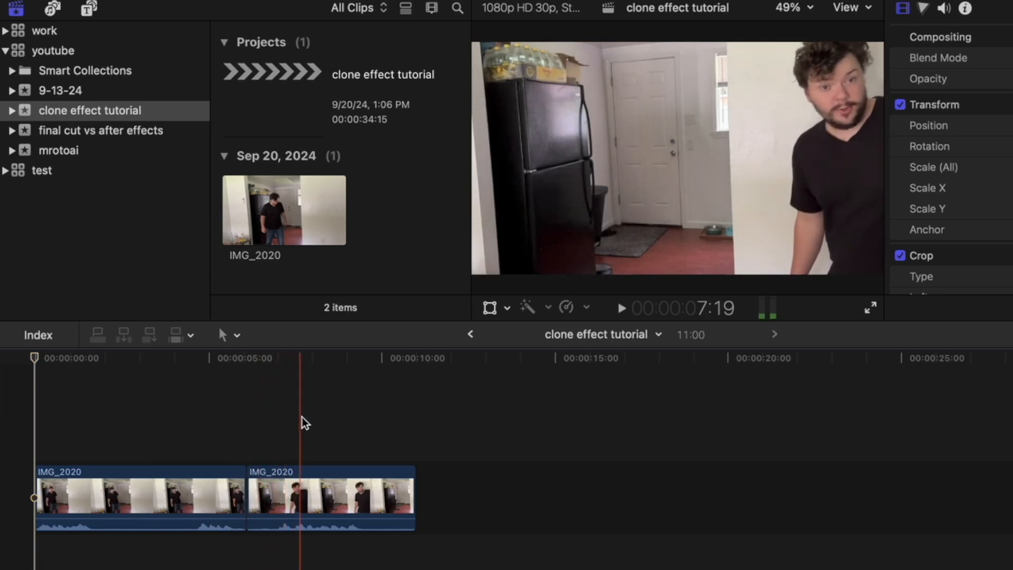
Stack the second IMG_2020 clip above the first one and align their ends in the timeline.
key(super+equal)
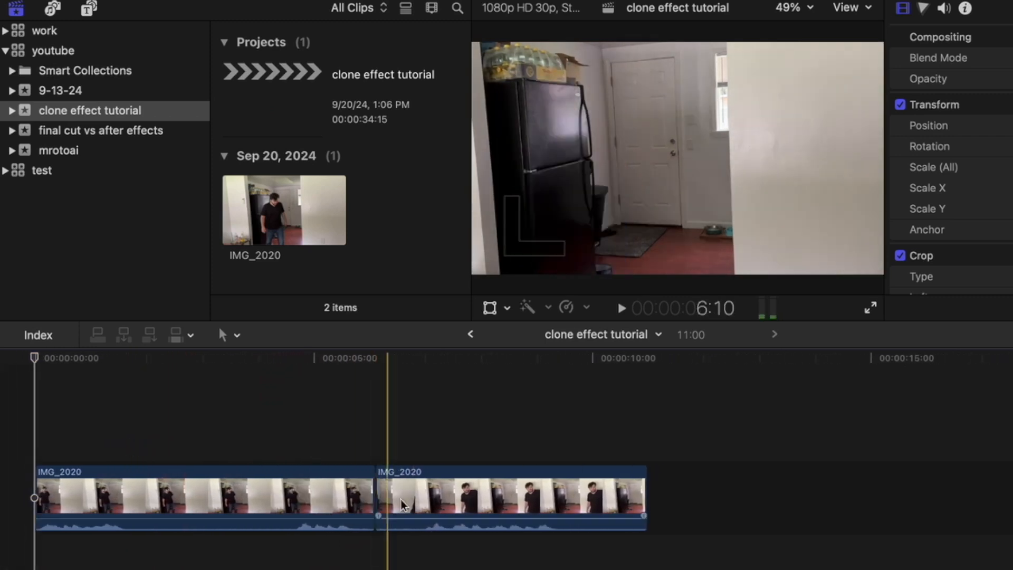
drag(477, 503, 179, 430)
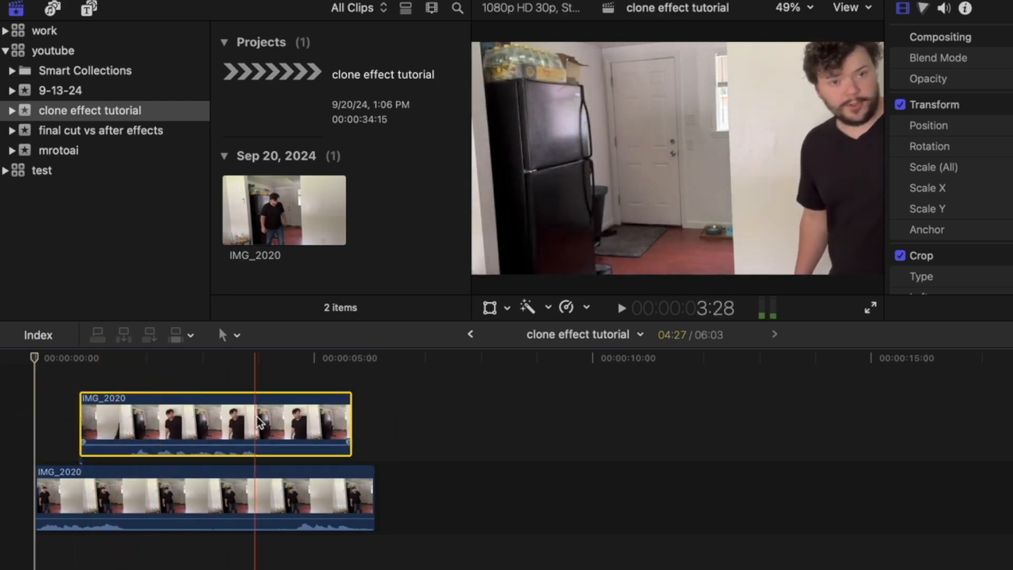
drag(214, 422, 237, 422)
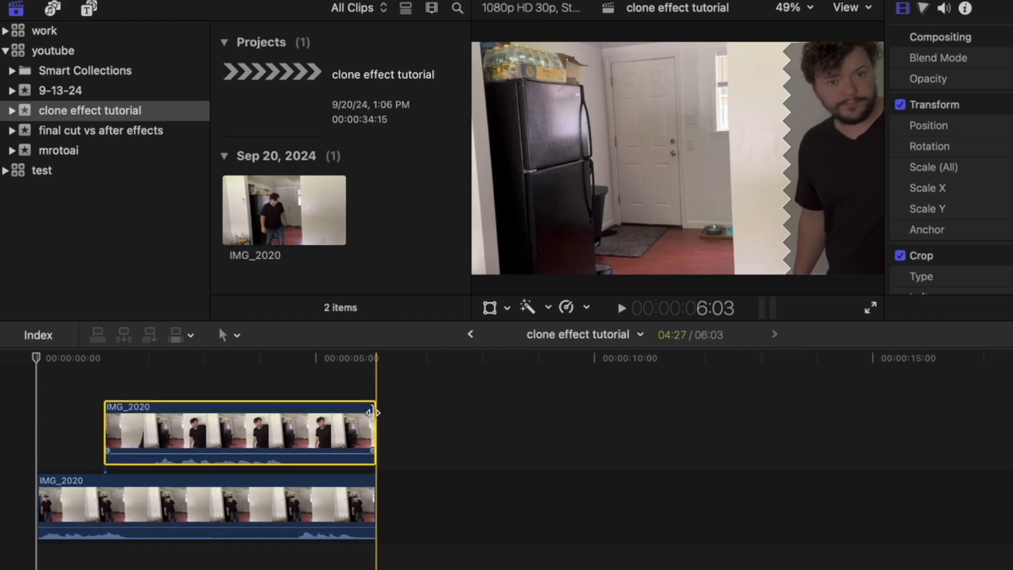
Apply the Draw Mask effect from the Masks category to the upper IMG_2020 clip.
click(150, 416)
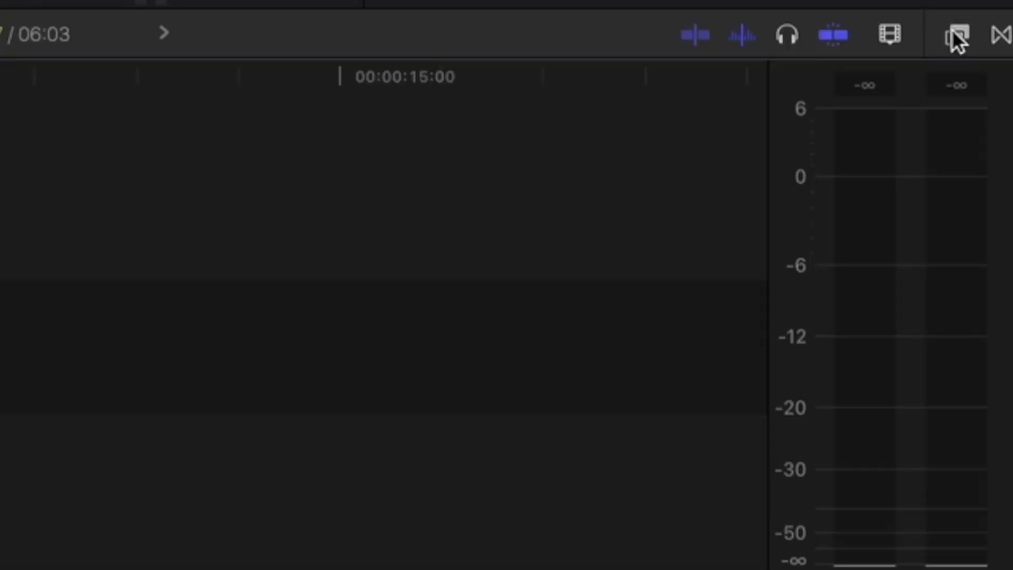
click(952, 34)
click(550, 488)
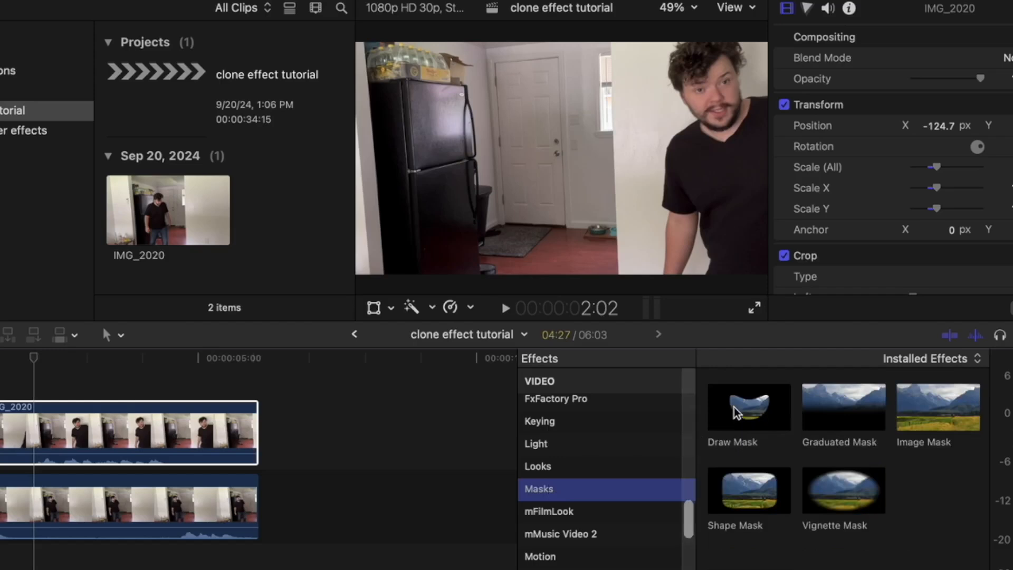
double_click(736, 411)
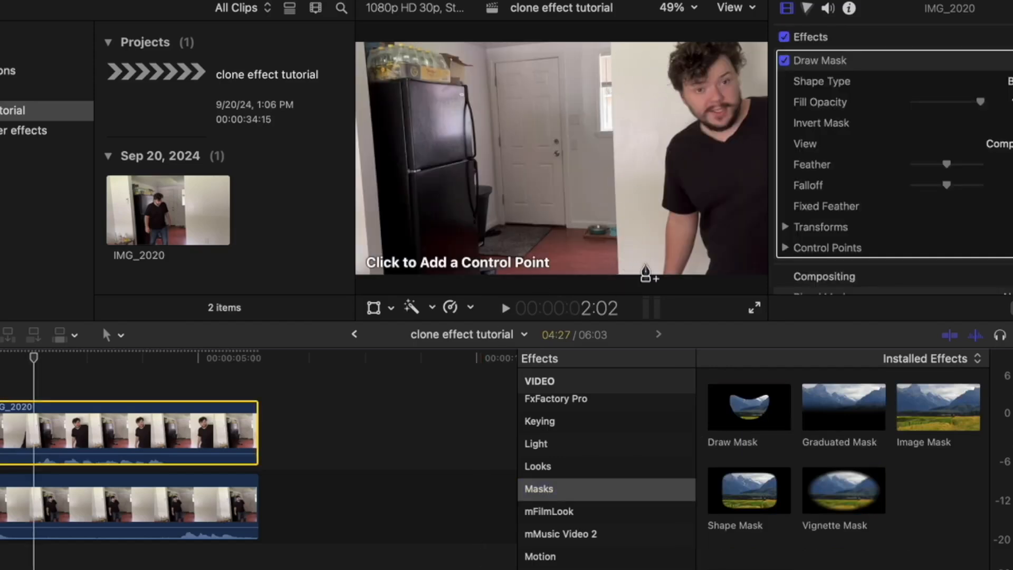
Draw a closed mask along the white wall's edge and around the man in front of it, extending beyond the frame.
click(617, 277)
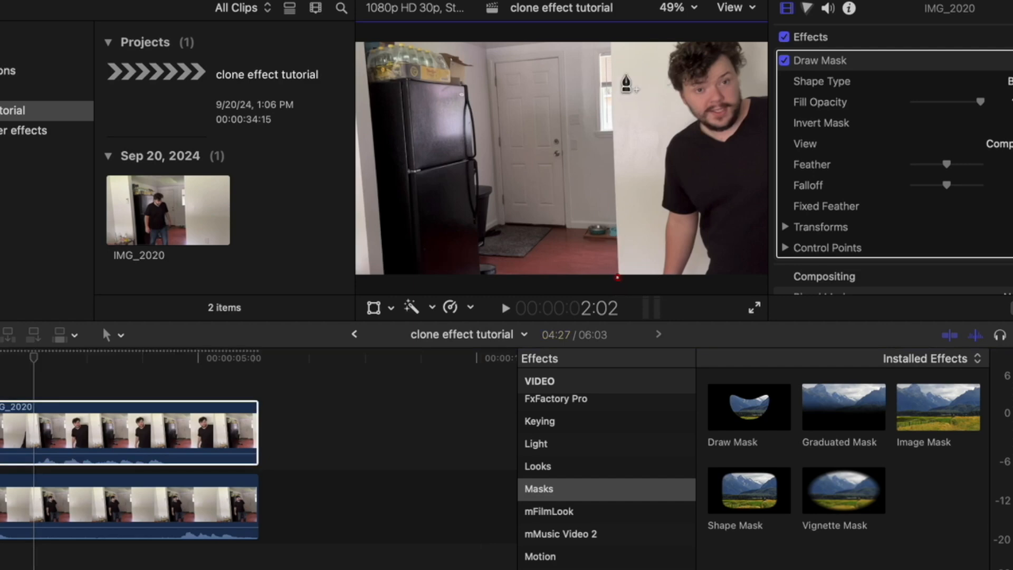
click(610, 35)
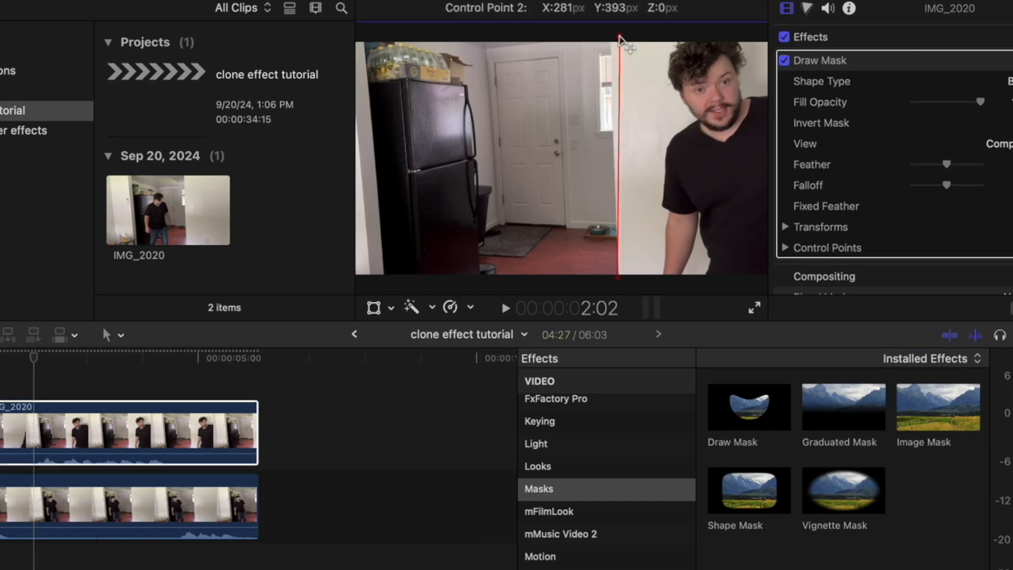
click(671, 8)
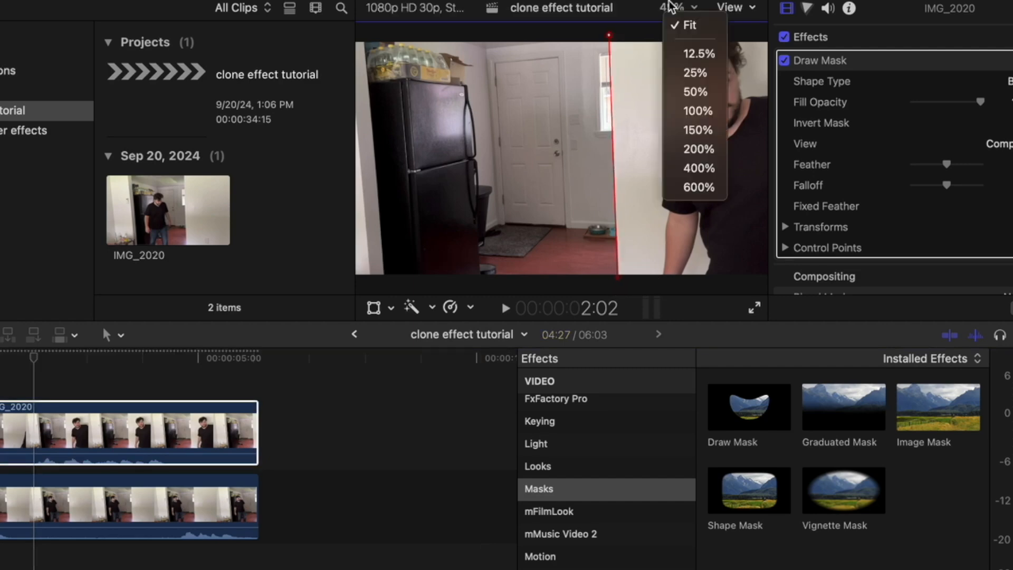
click(695, 73)
click(672, 76)
click(706, 106)
click(704, 213)
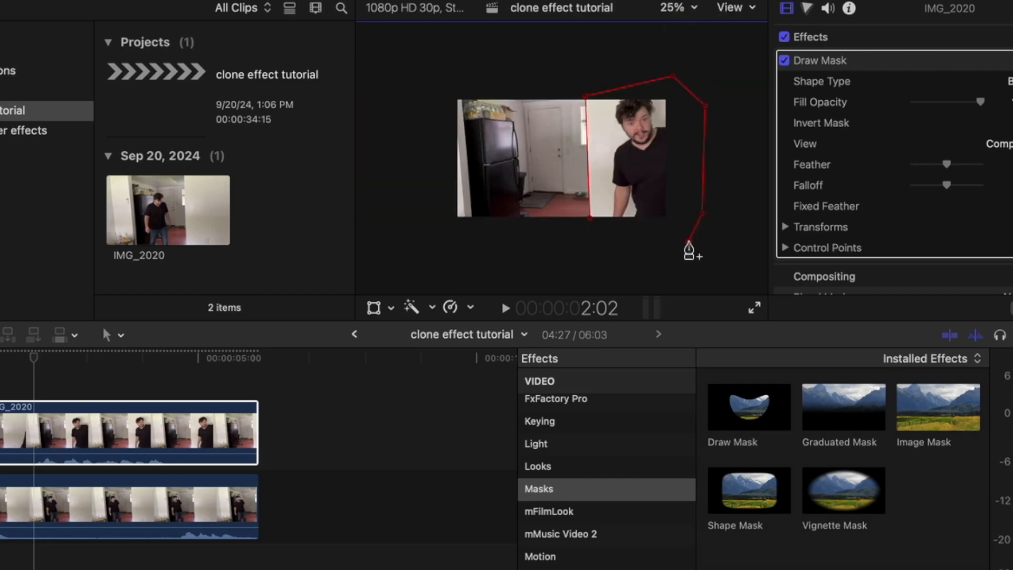
click(589, 218)
key(shift+z)
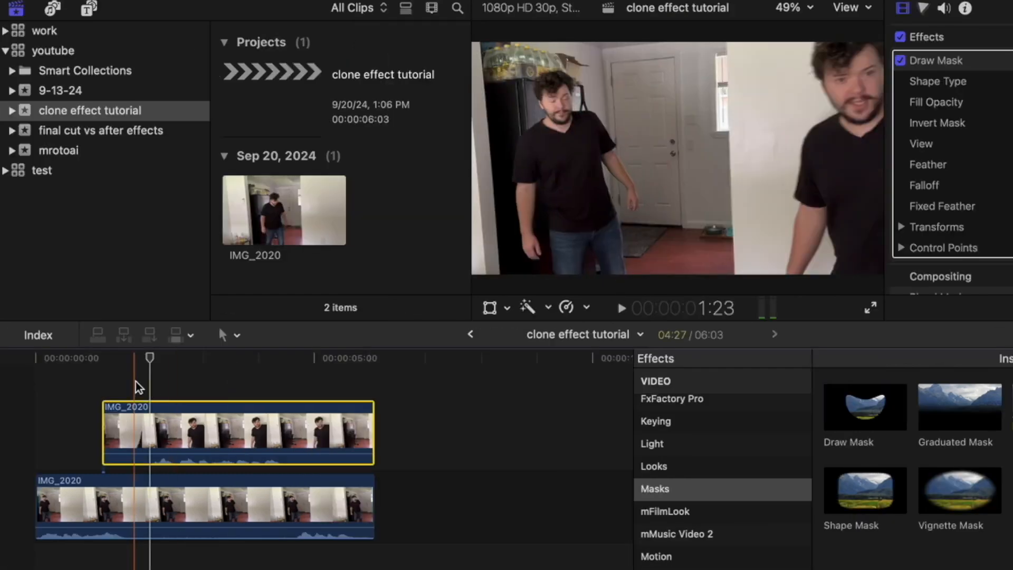
Preview the clone shot and combine the two stacked video clips into a compound clip.
key(space)
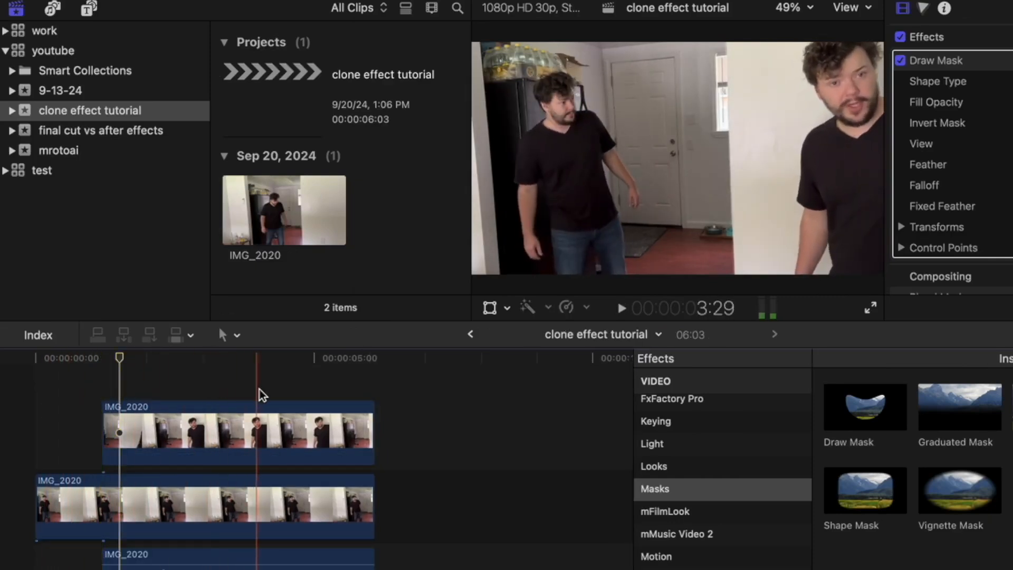
drag(219, 384, 211, 484)
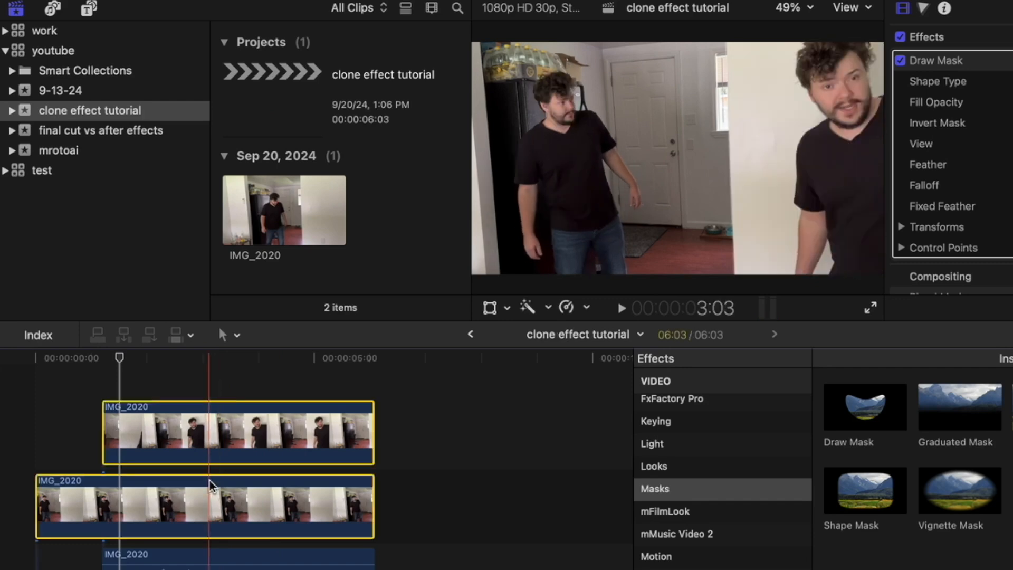
key(alt+g)
key(Return)
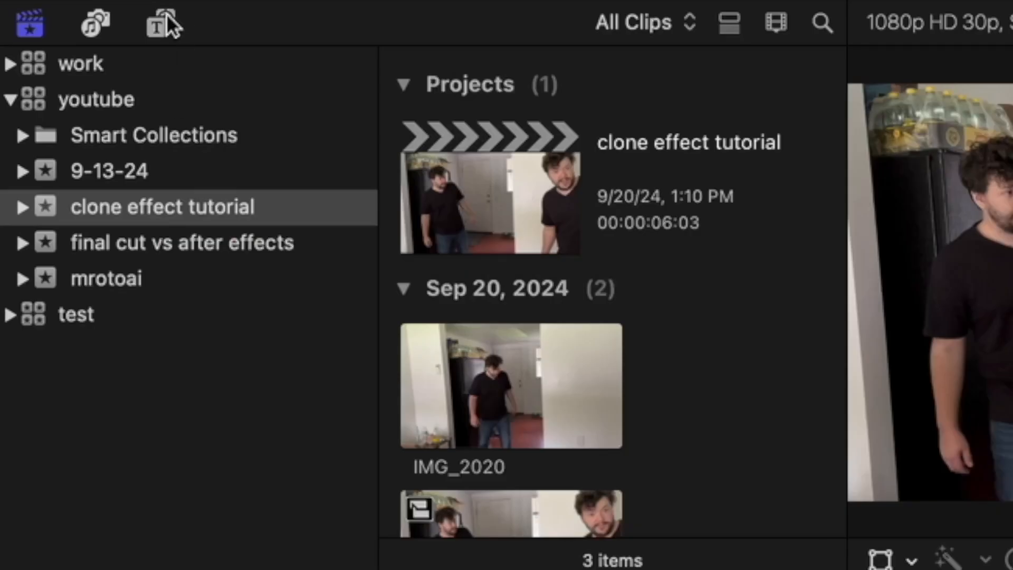
Add the Handhelds camera movement title from mMusic Video 2 above the start of the compound clip.
click(166, 14)
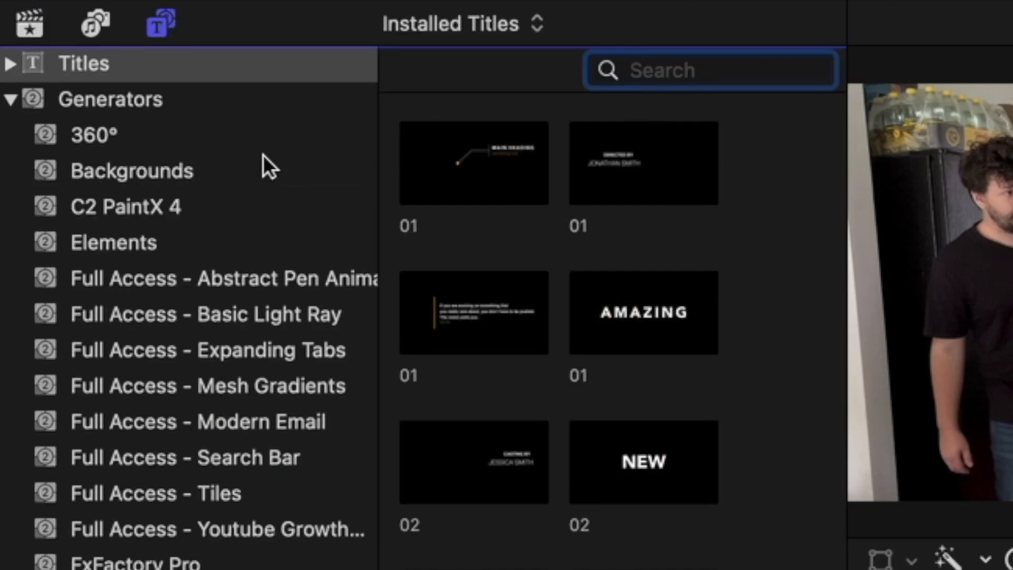
scroll(41, 253, down, 5)
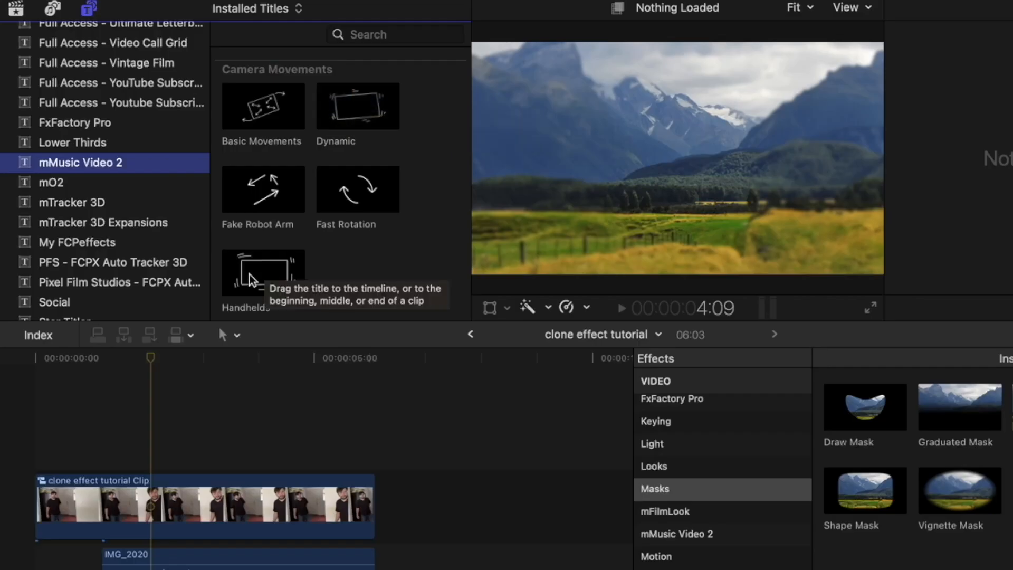
drag(264, 269, 40, 456)
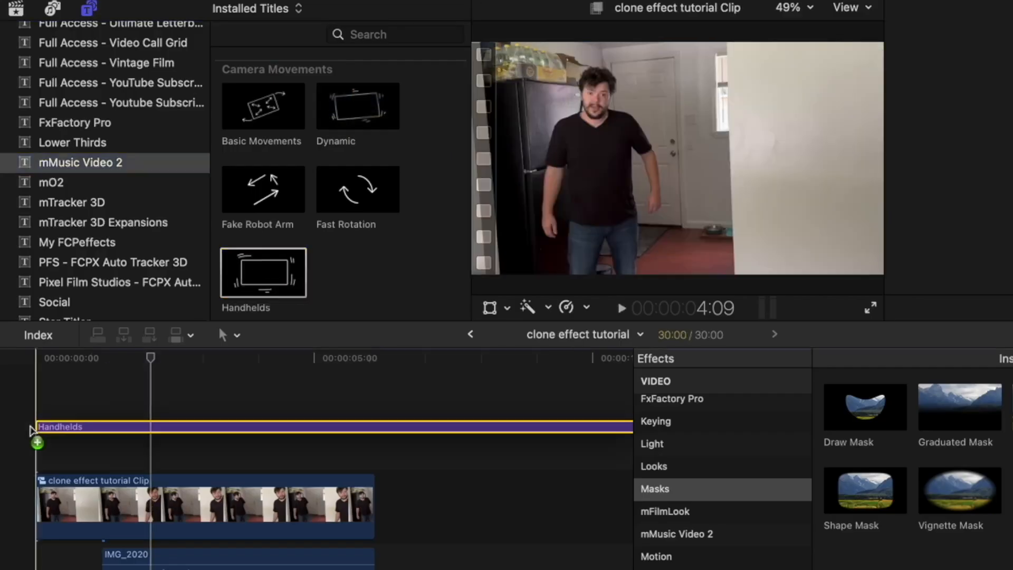
Cut the Handhelds title at the compound clip's end, delete the excess, and preview the camera shake.
key(super+b)
drag(414, 414, 443, 460)
key(Delete)
key(space)
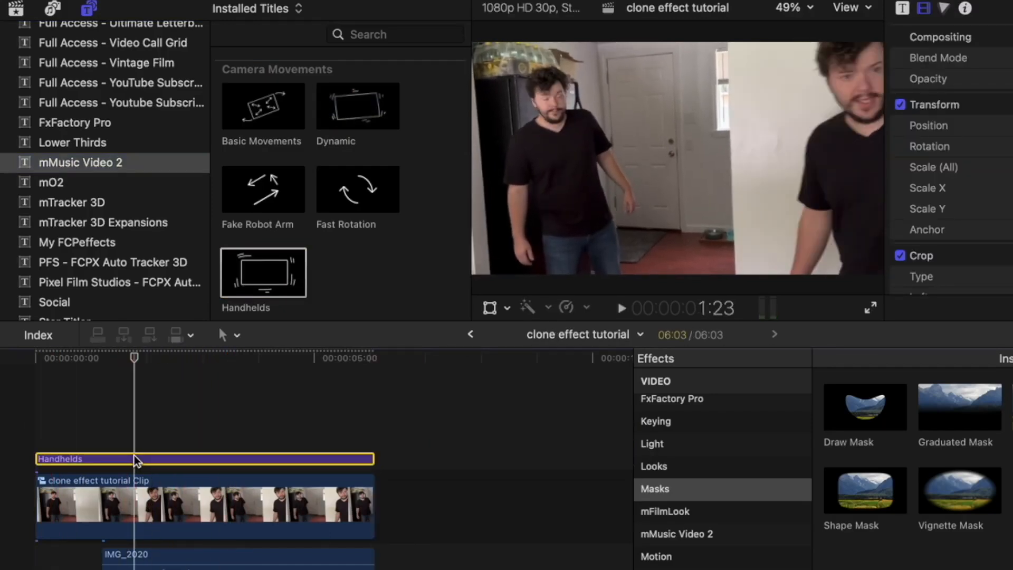
click(52, 456)
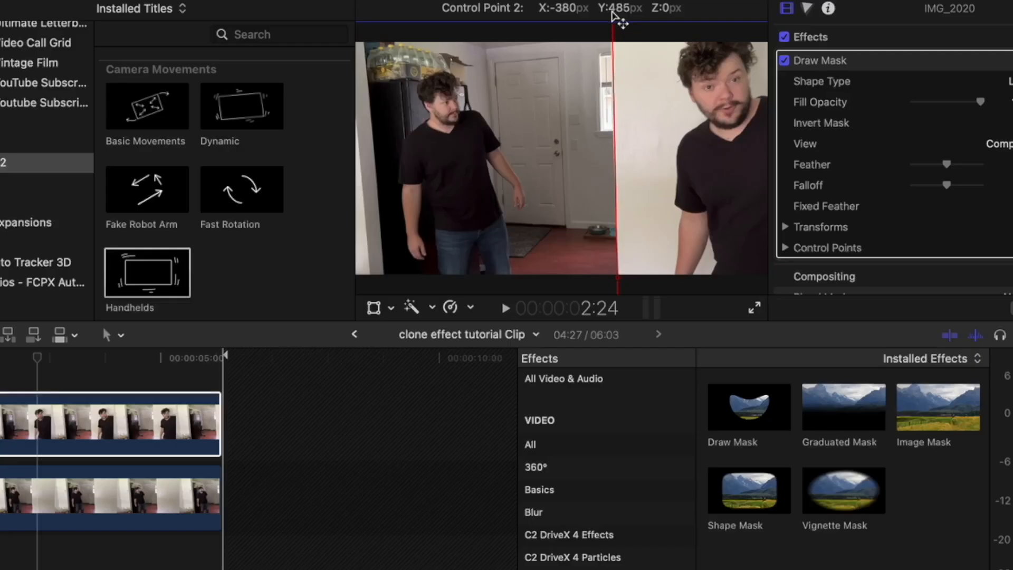
Shift the draw mask's upper control point over the door, and lower the clip's highlights and midtones exposure with a Color Board.
mouse_move(615, 17)
mouse_down()
mouse_move(588, 41)
mouse_move(525, 62)
mouse_move(529, 43)
mouse_up()
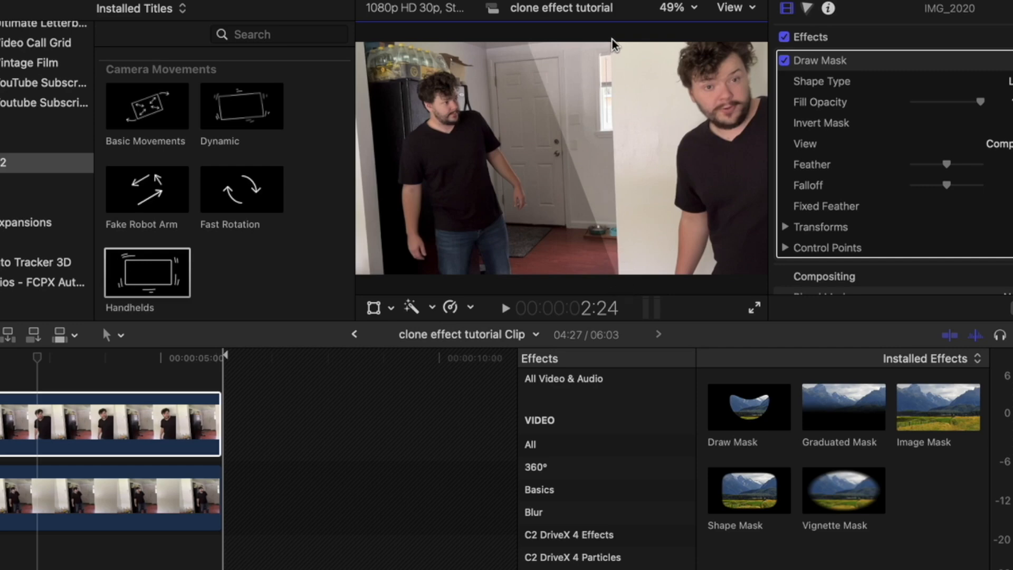
click(808, 9)
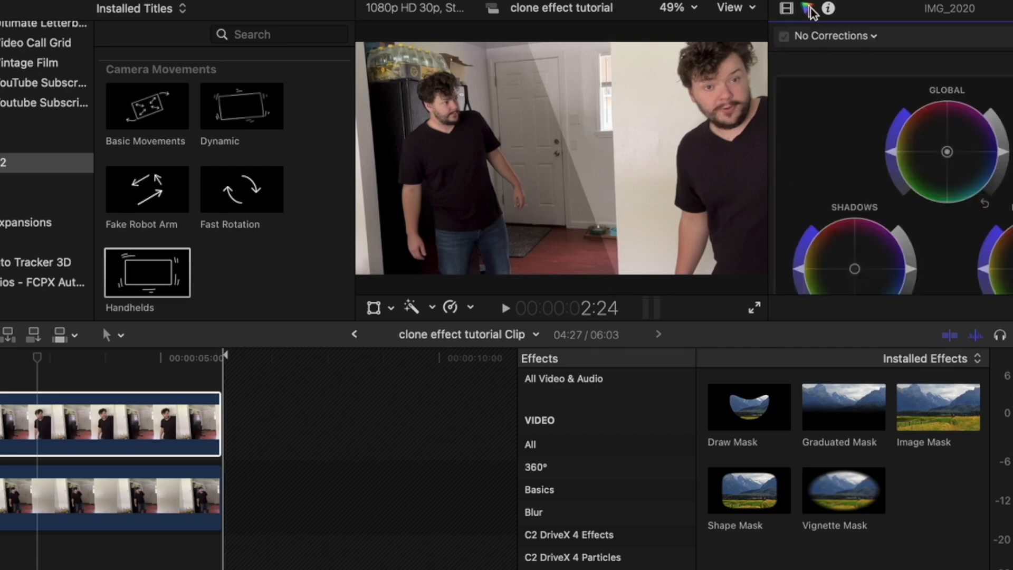
click(857, 38)
click(840, 74)
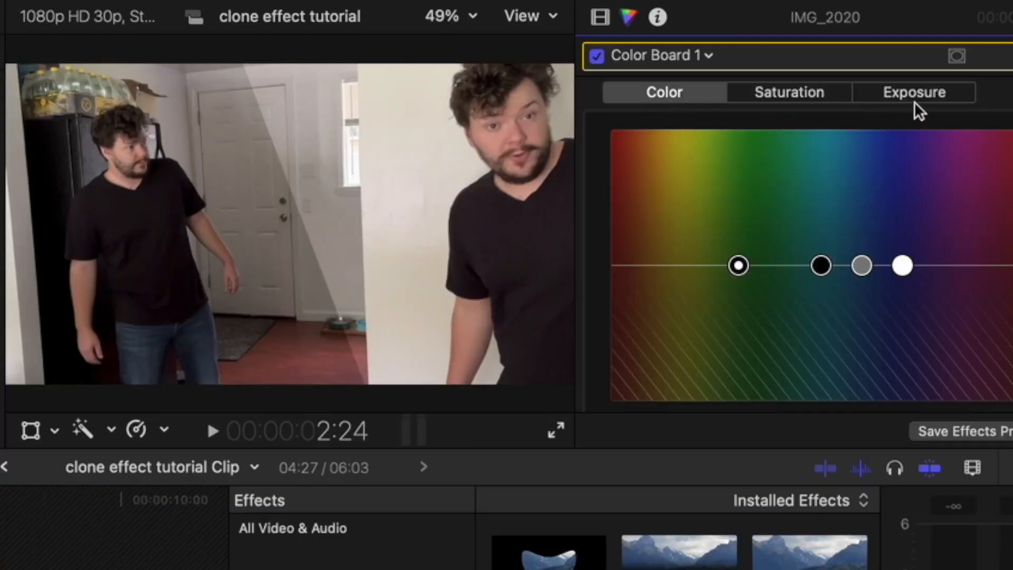
click(915, 95)
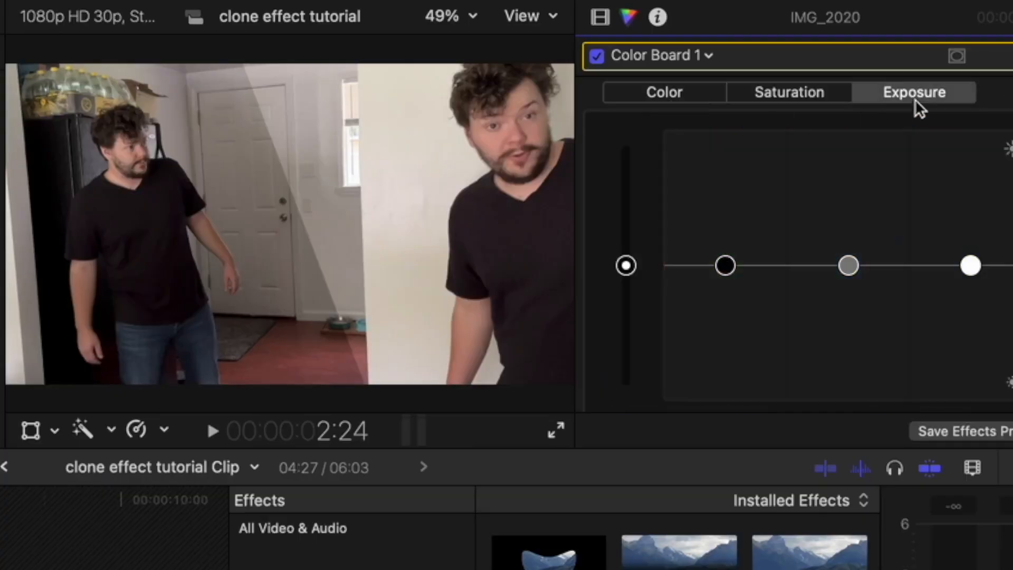
drag(970, 264, 969, 307)
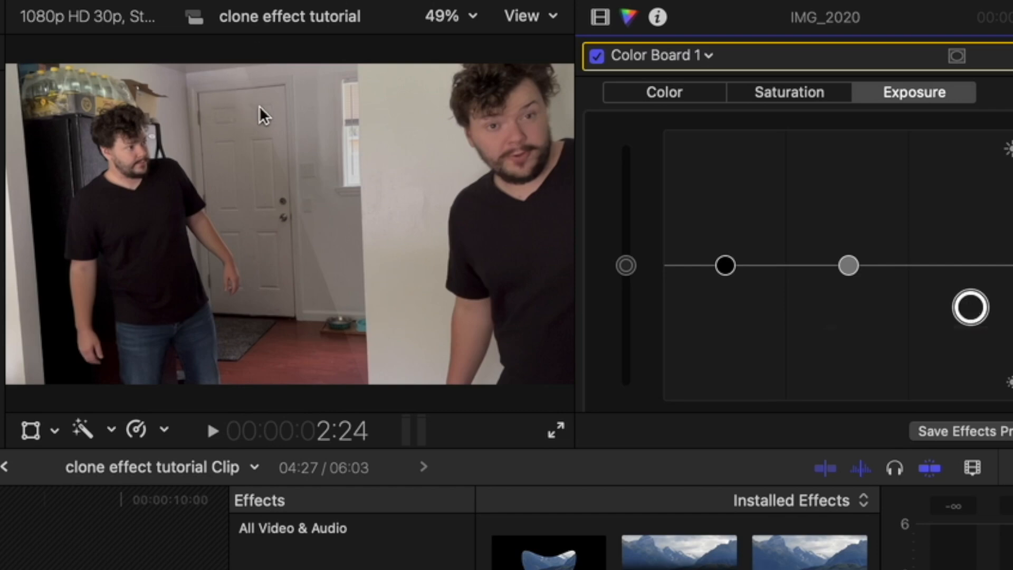
drag(848, 265, 839, 300)
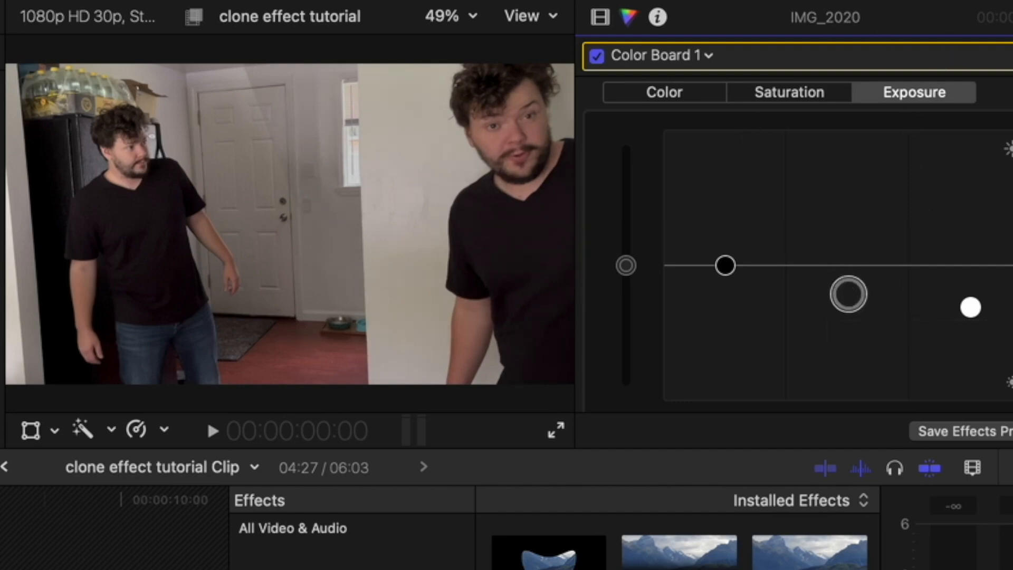
Move the draw mask's upper control point back to the white wall's edge and finish editing the mask.
click(599, 17)
click(671, 94)
click(939, 90)
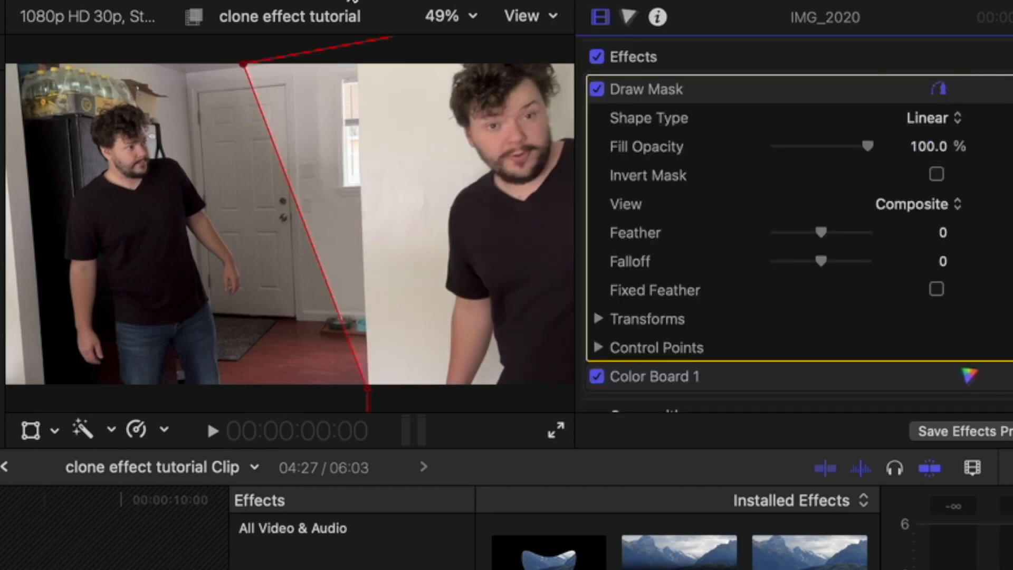
drag(248, 63, 357, 41)
click(941, 91)
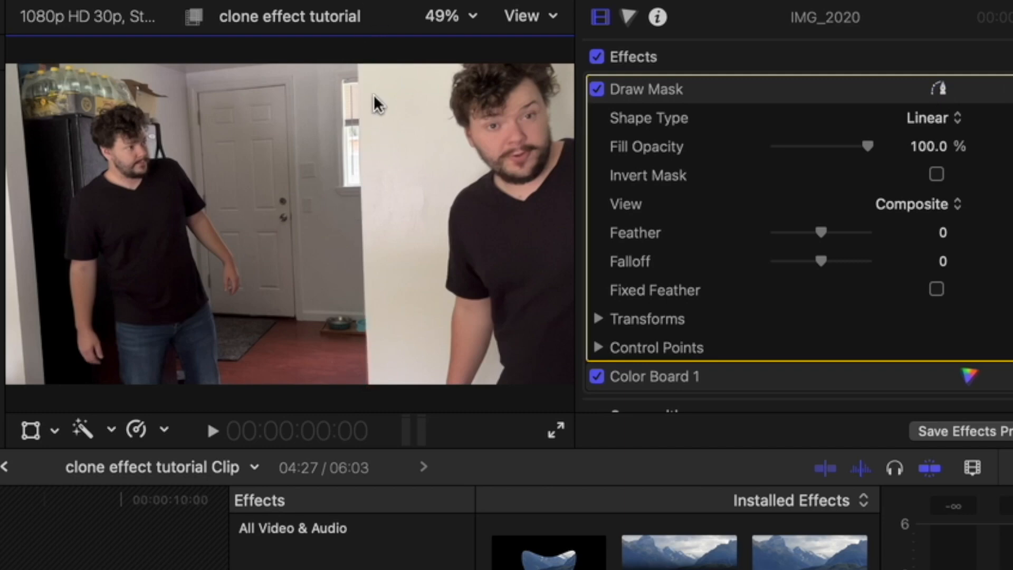
Lower the highlights exposure of the masked clip in Color Board 1.
click(628, 17)
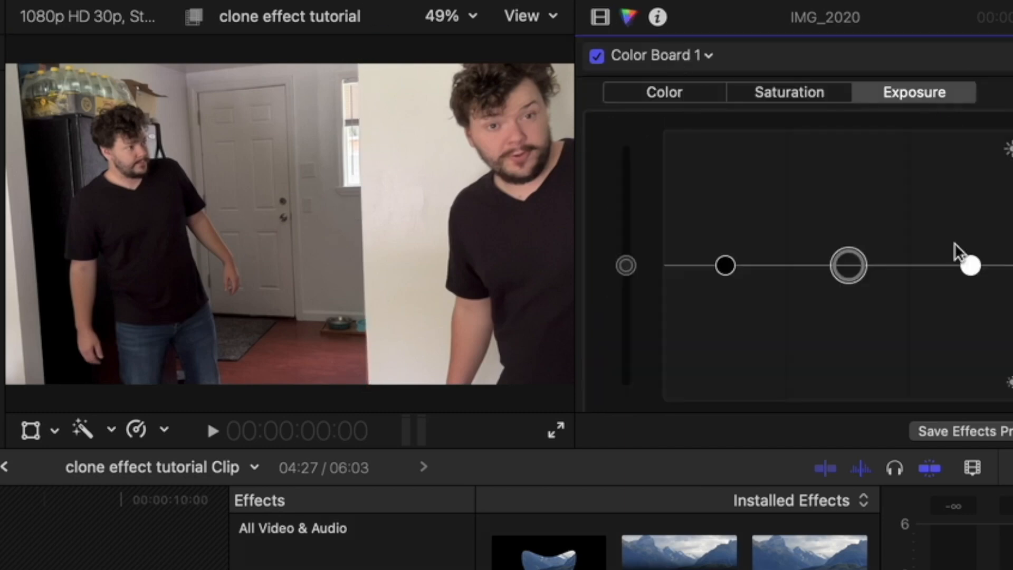
drag(971, 265, 933, 284)
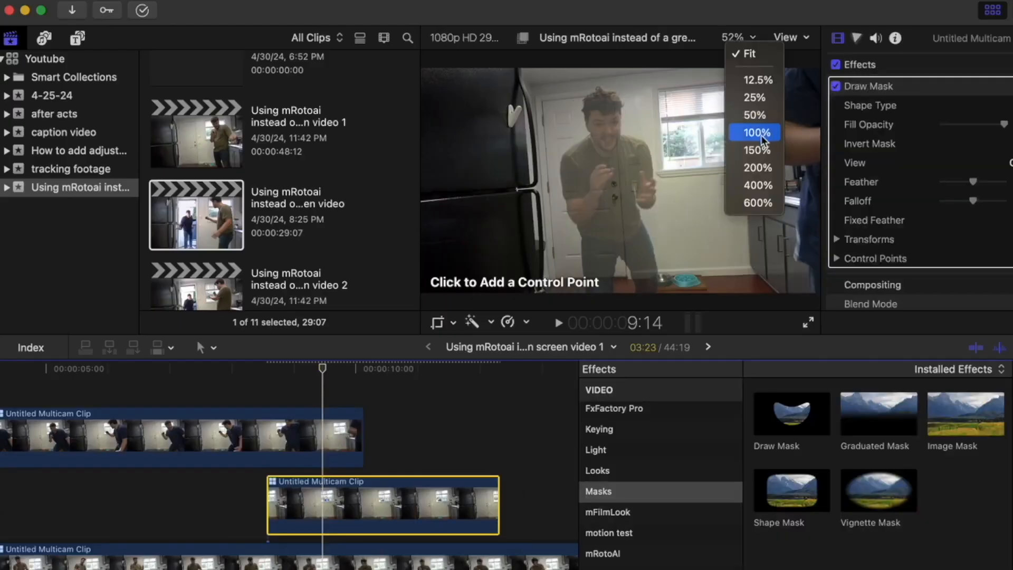
Raise the opacity of the multicam clip masked around the kitchen window.
click(757, 150)
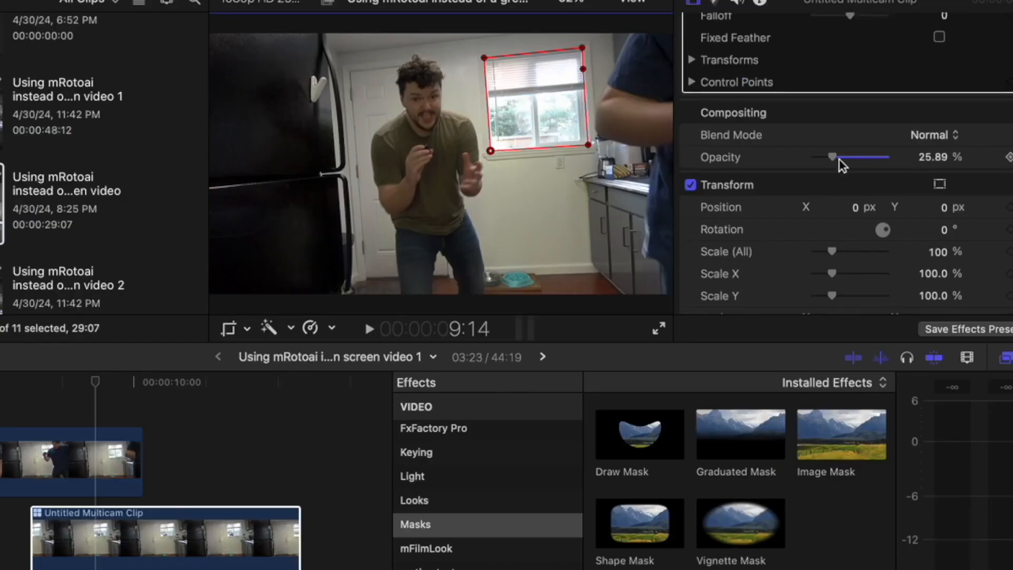
drag(834, 158, 932, 166)
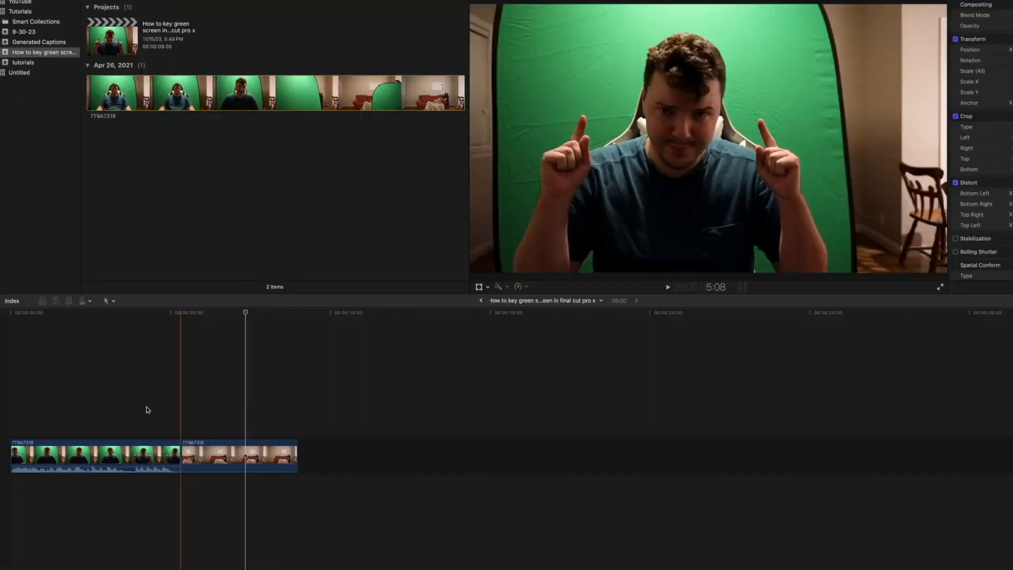
Apply the Draw Mask effect from Masks and Keying to the green-screen clip 7T9A7318.
click(90, 410)
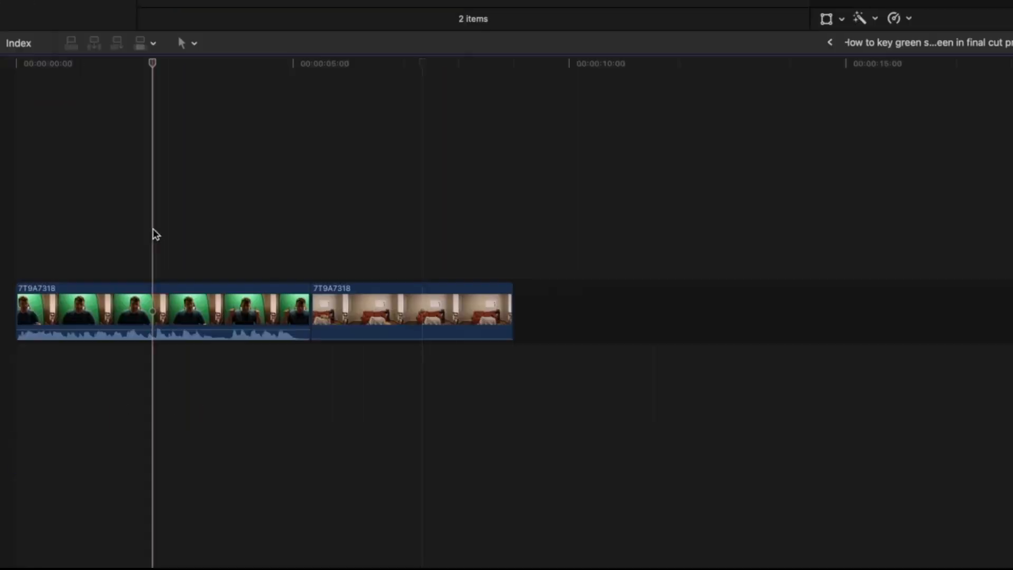
click(90, 450)
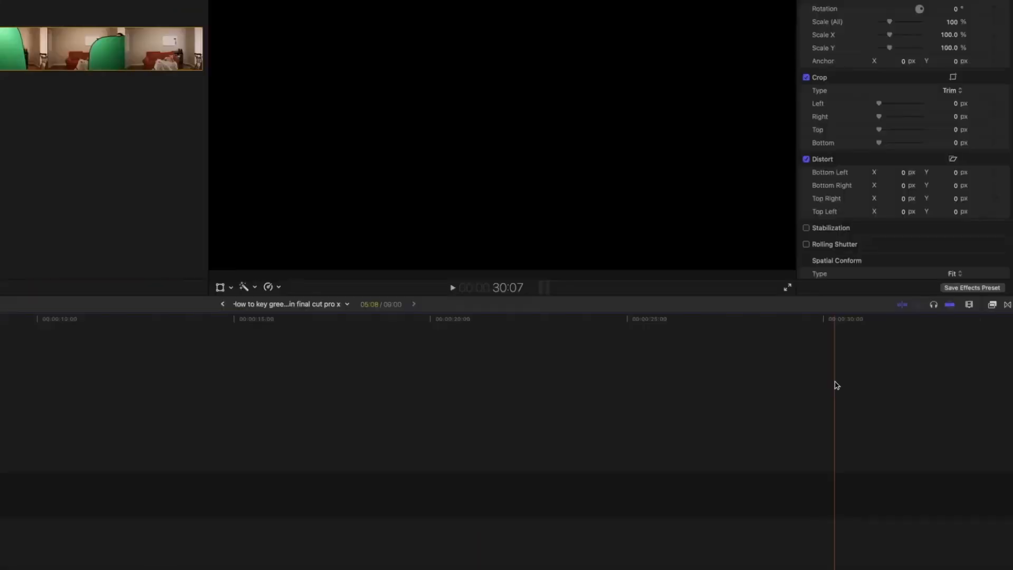
click(991, 304)
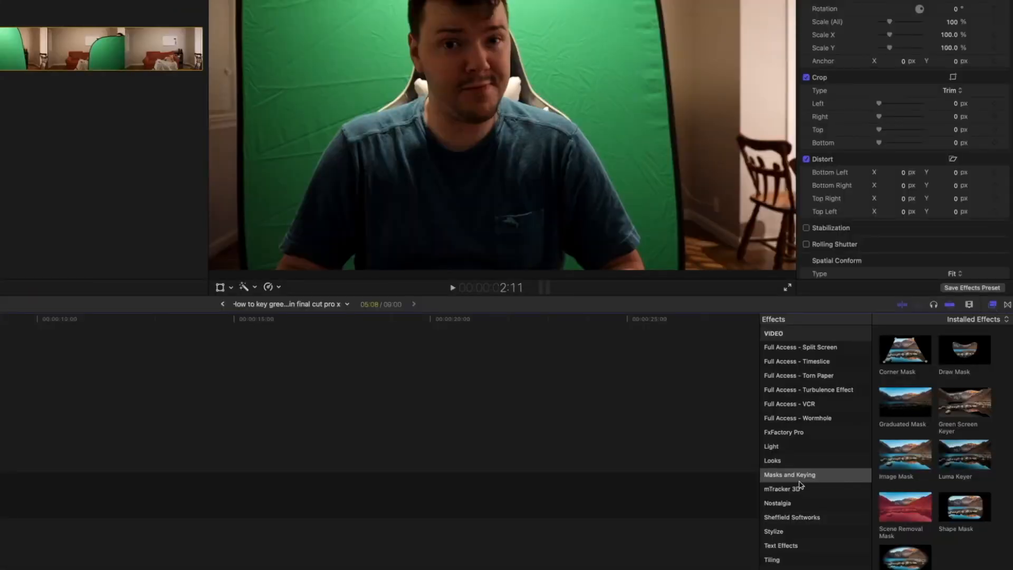
drag(961, 358, 0, 491)
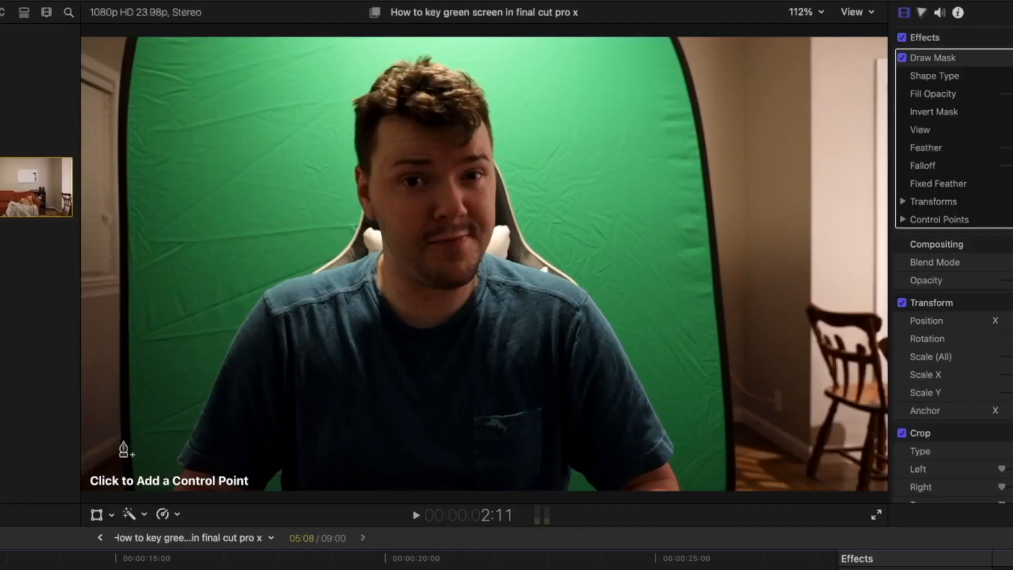
Outline the green screen with the draw mask's control points and apply the Green Screen Keyer effect to the masked clip 7T9A7318.
click(138, 496)
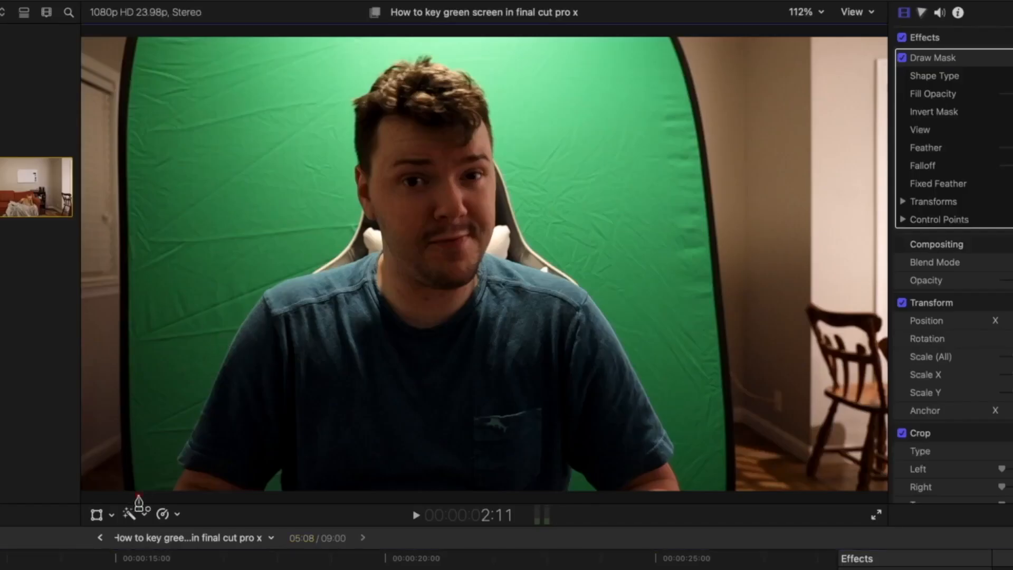
click(133, 269)
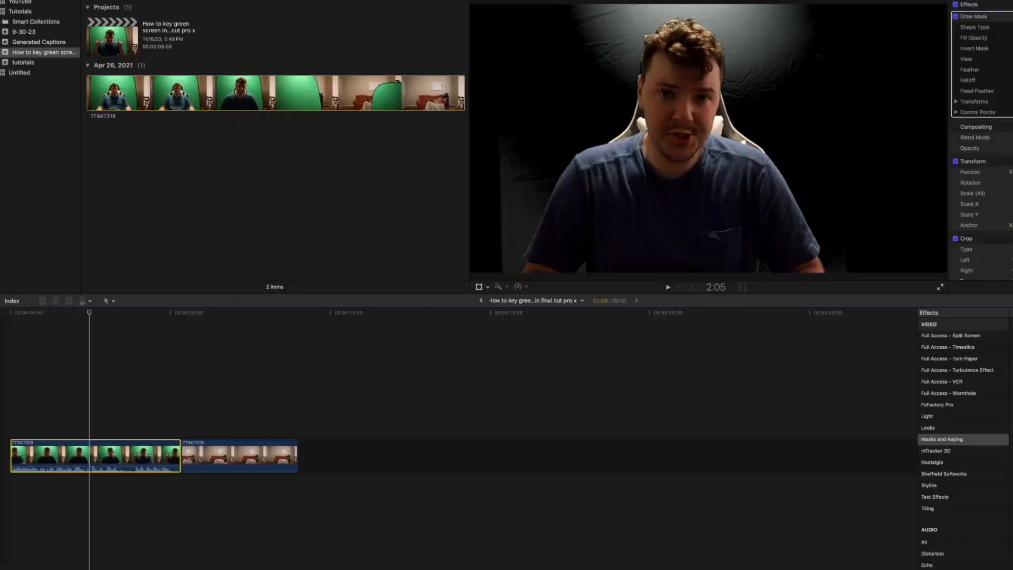
drag(1010, 391, 491, 485)
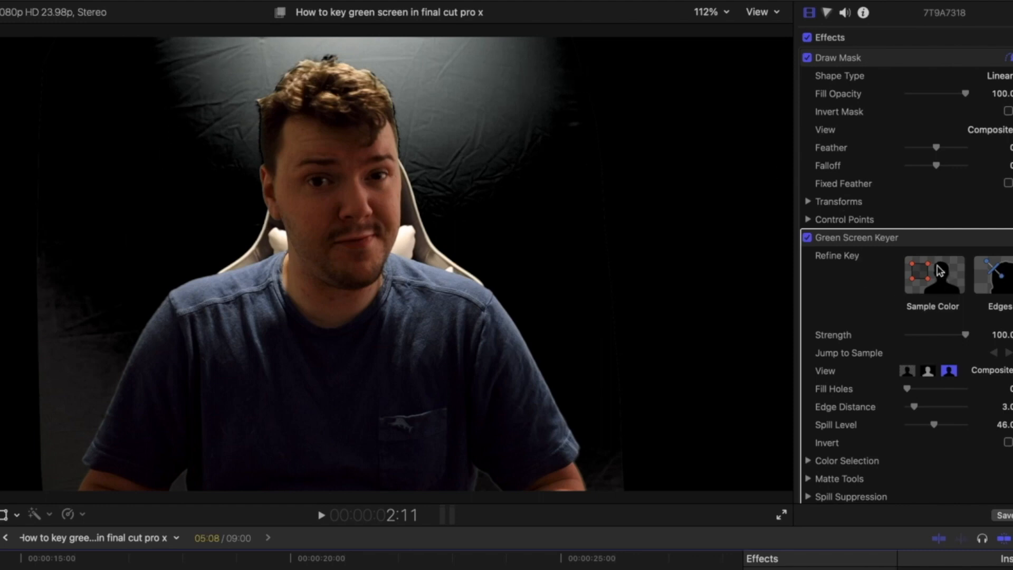
Sample the leftover green backdrop areas around the man with the keyer's Sample Color tool.
click(928, 281)
drag(470, 70, 477, 78)
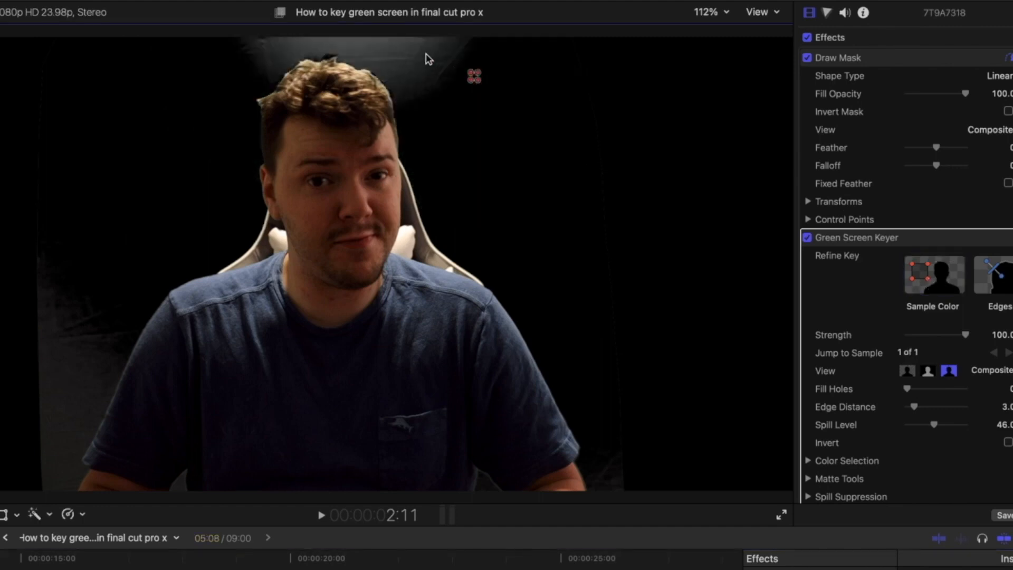
drag(416, 52, 420, 57)
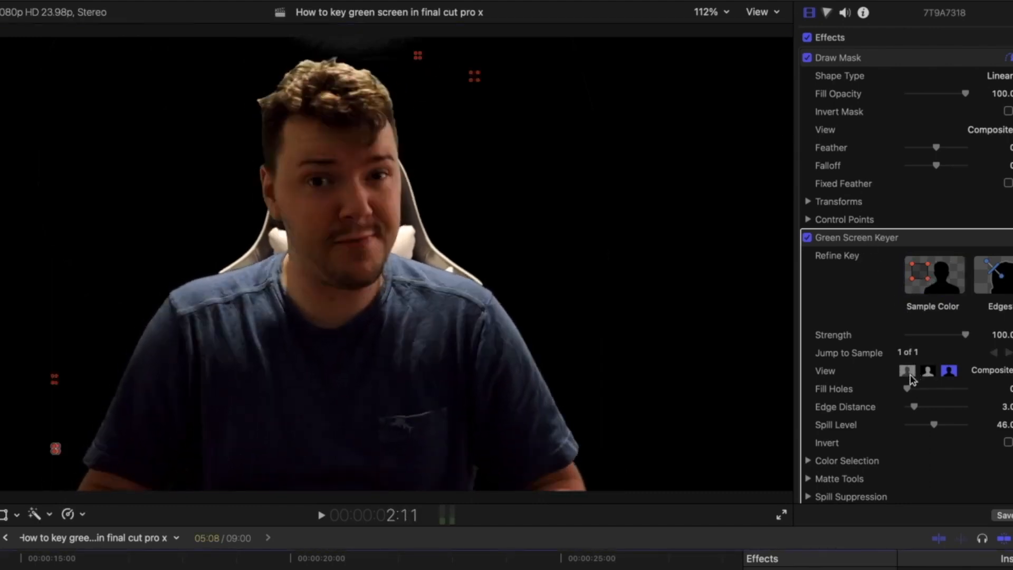
Using the matte view, set Spill Level to 0% and the Matte Tools levels to 0.66 and 0.57, and compare with the original.
click(927, 372)
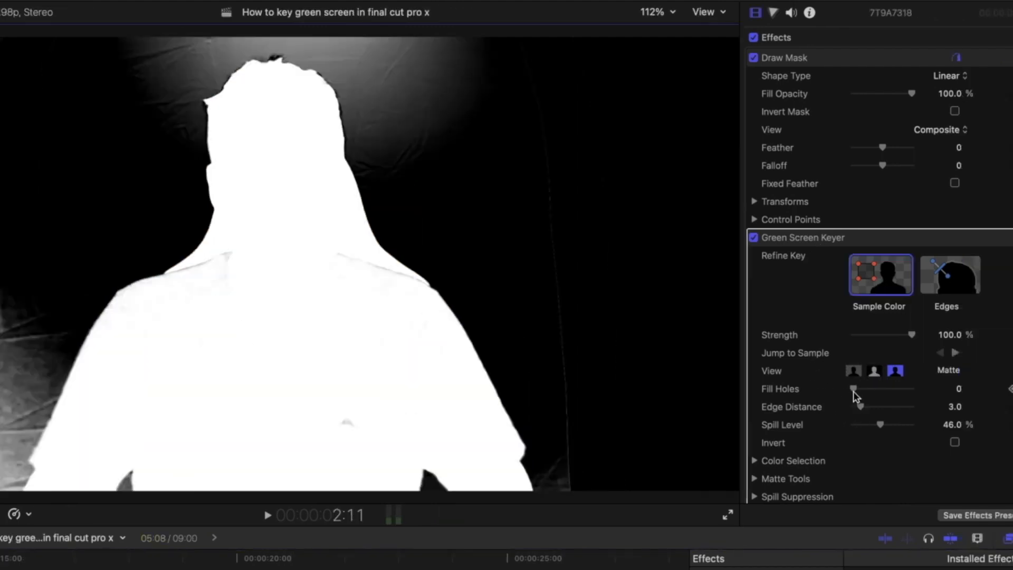
drag(852, 390, 869, 390)
drag(866, 393, 853, 392)
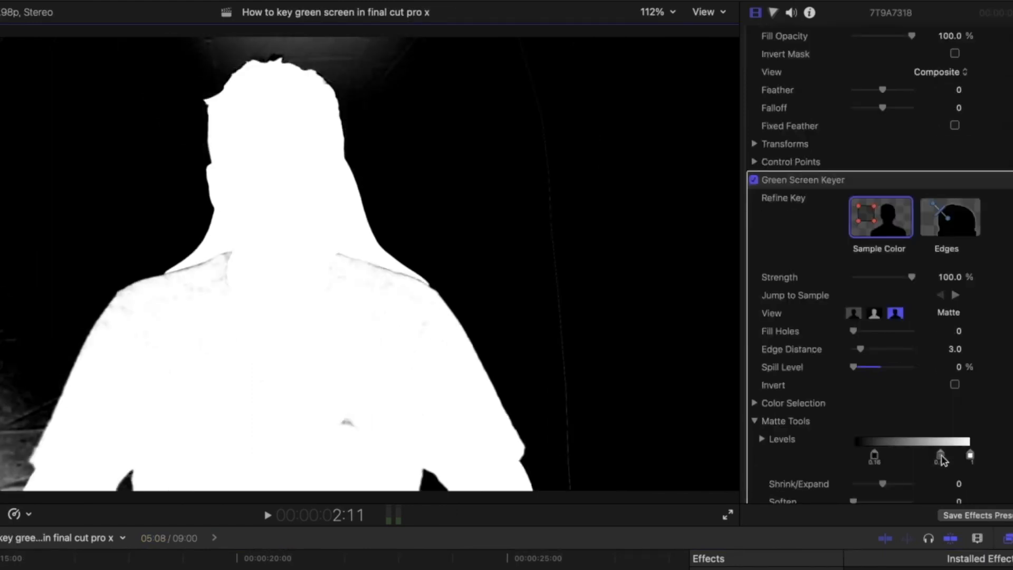
drag(943, 460, 939, 460)
drag(872, 454, 930, 458)
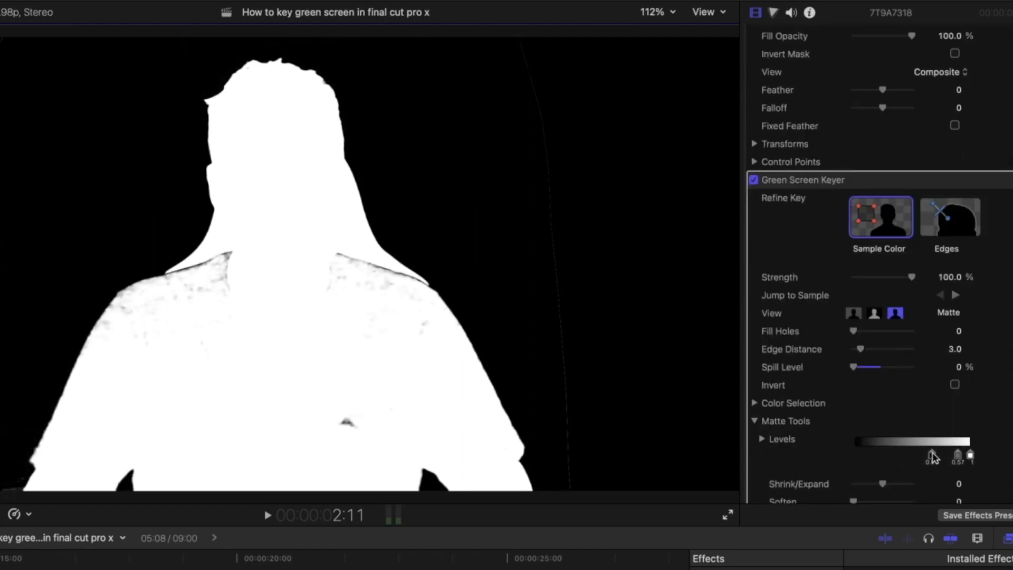
click(894, 314)
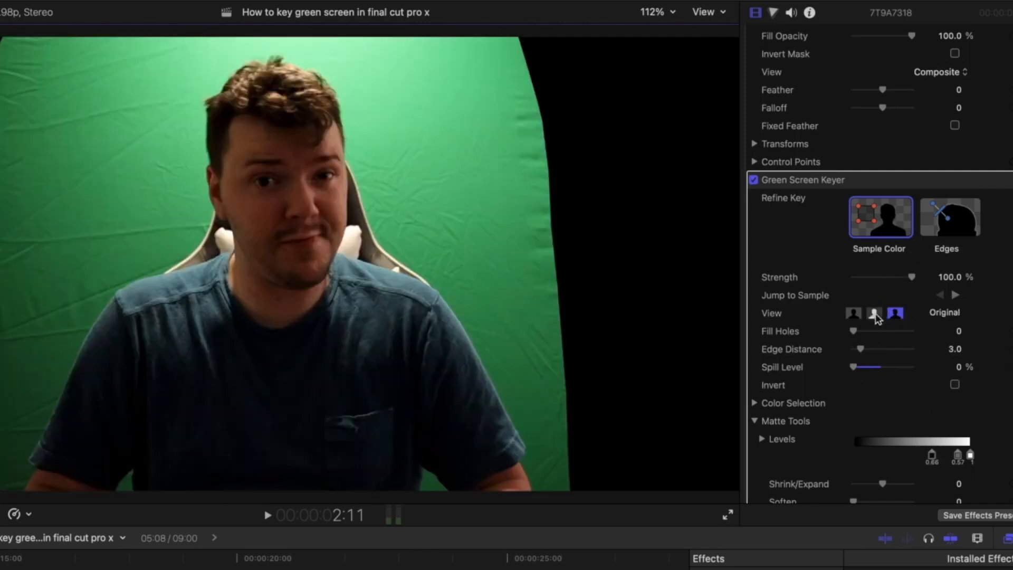
click(874, 313)
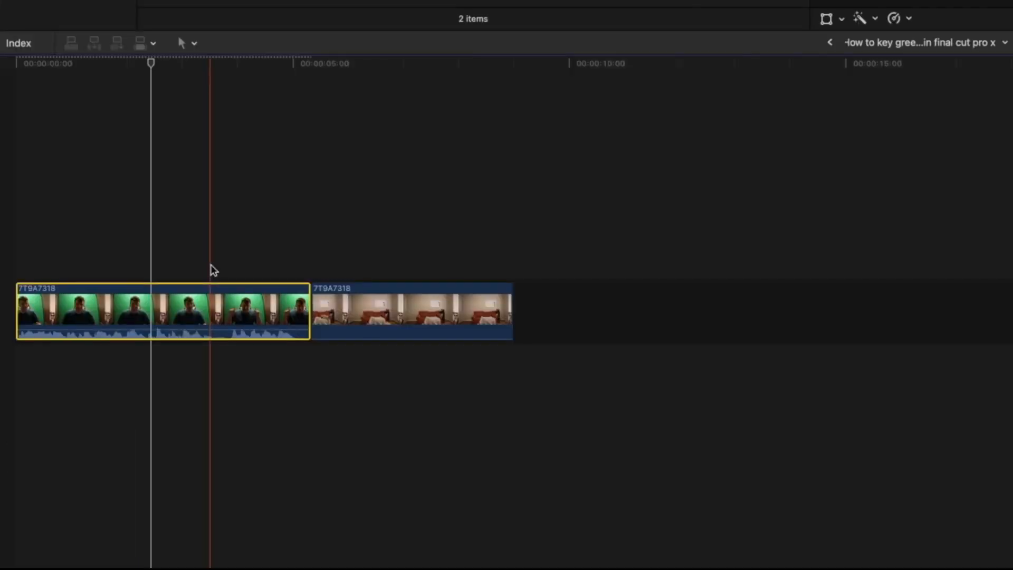
Blade the green-screen clip in two and place the empty-room clip beneath it at the start of the timeline.
key(super+b)
click(124, 455)
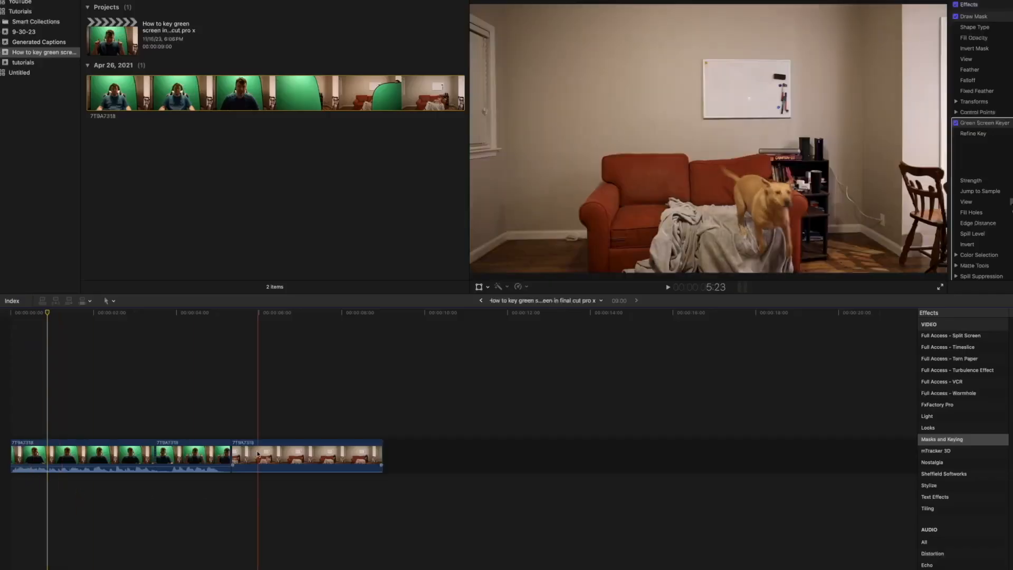
drag(258, 455, 23, 484)
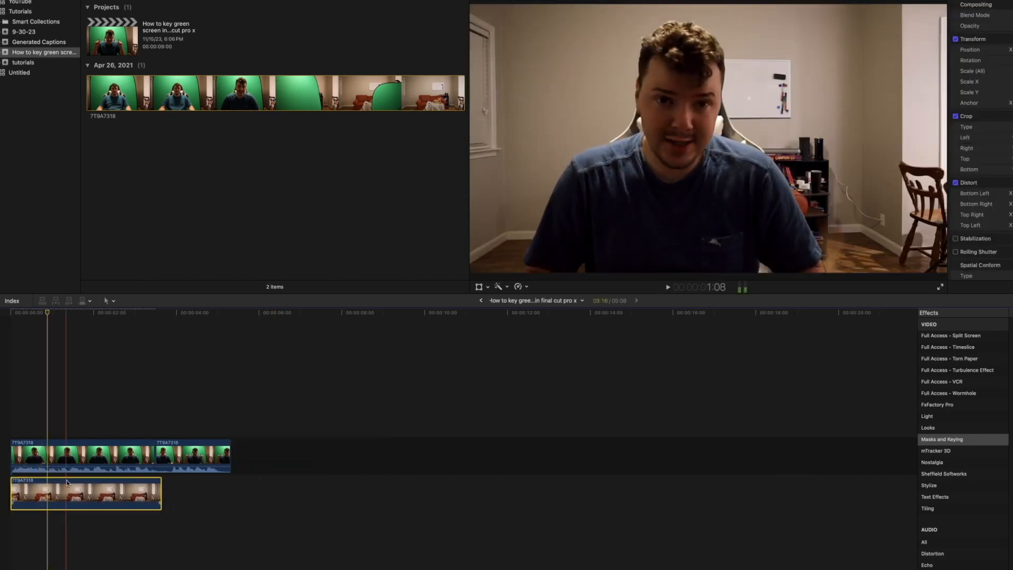
Select the first green-screen clip and switch to a color-grading workspace whose video scopes show only the RGB waveform.
click(39, 457)
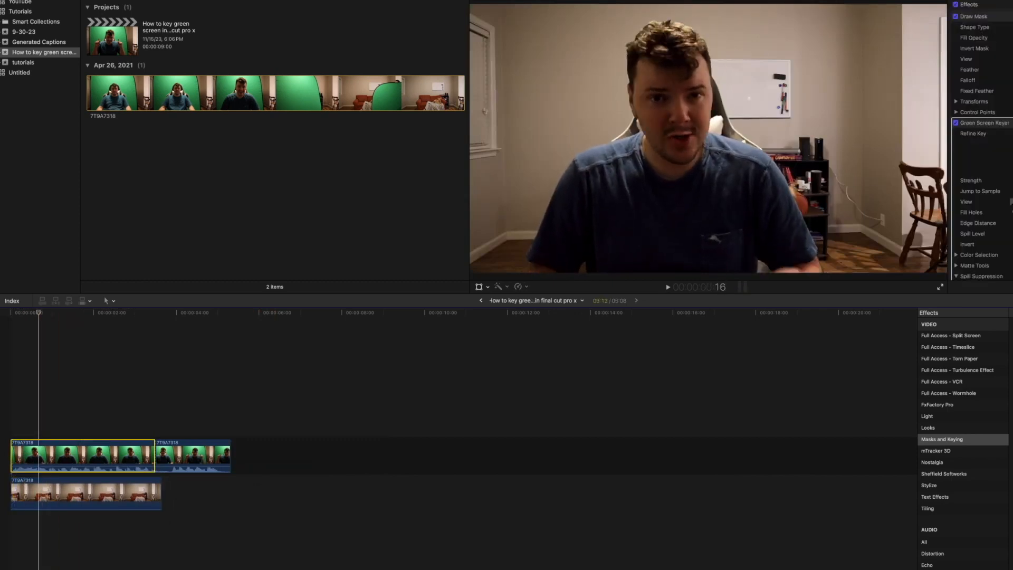
click(462, 7)
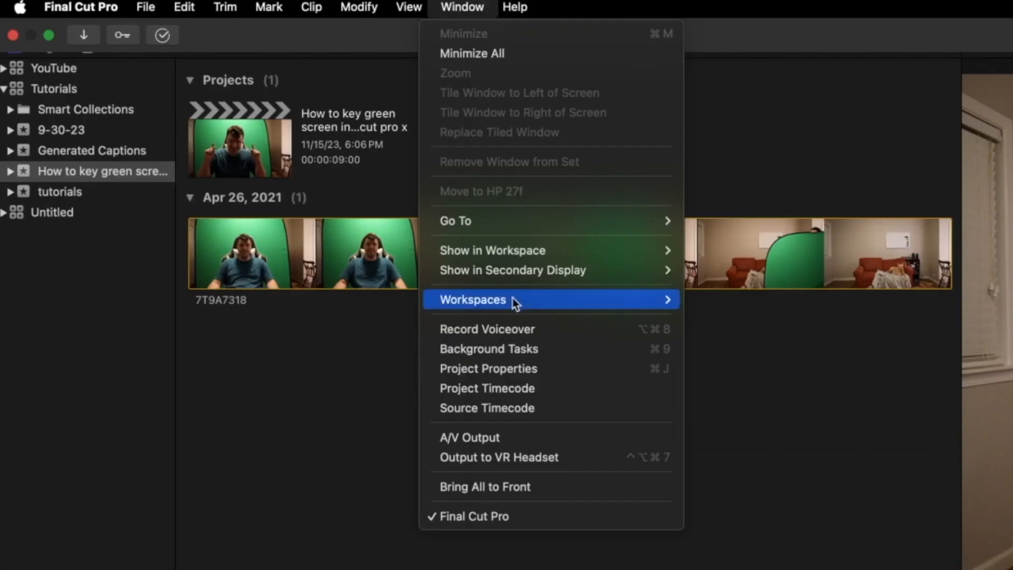
mouse_move(247, 116)
click(760, 340)
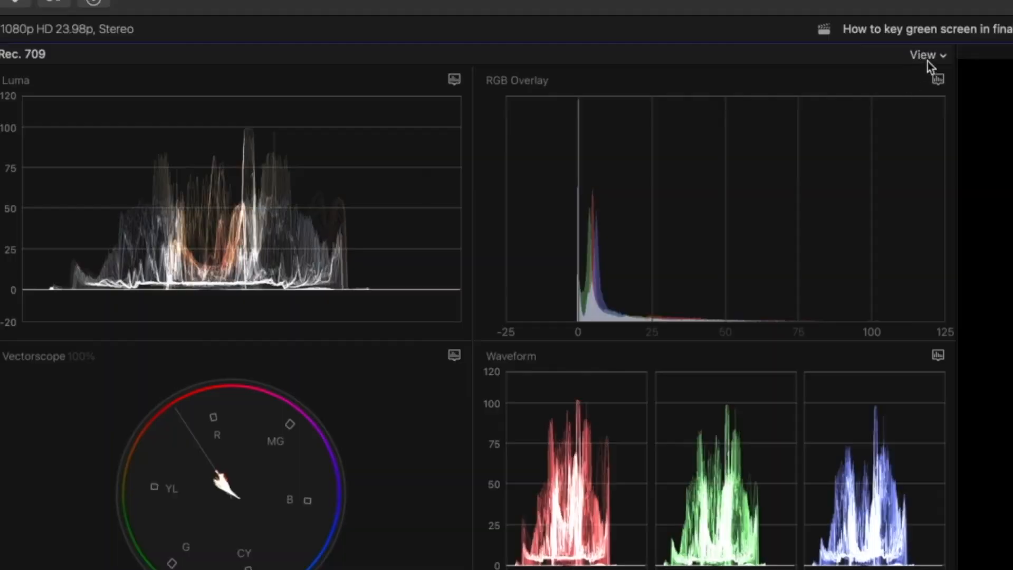
click(453, 3)
Set the keyed clip's Color Board 1 exposure to -7 highlights and 16 midtones, and fine-tune its shadows.
click(780, 27)
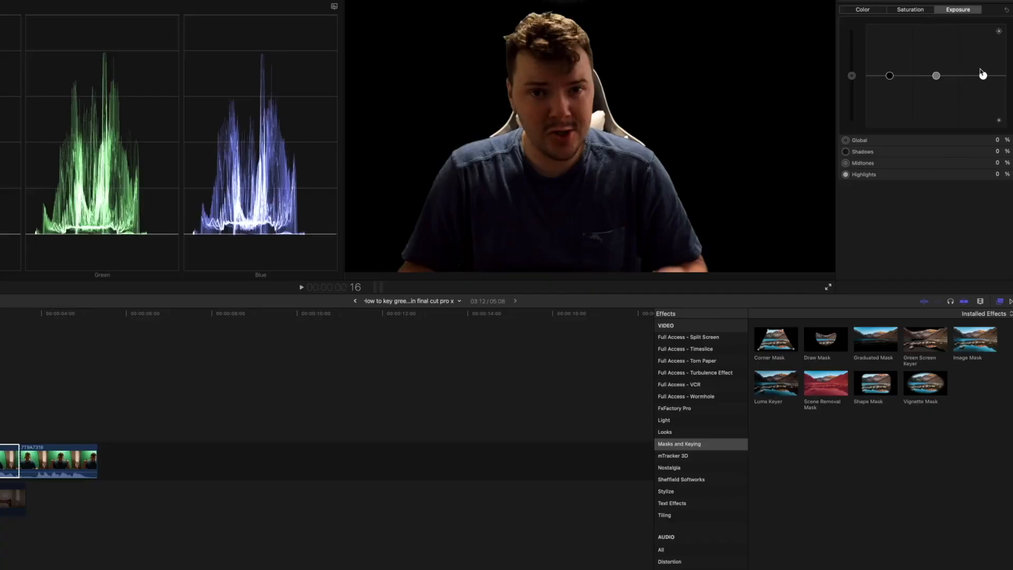
drag(983, 75, 983, 79)
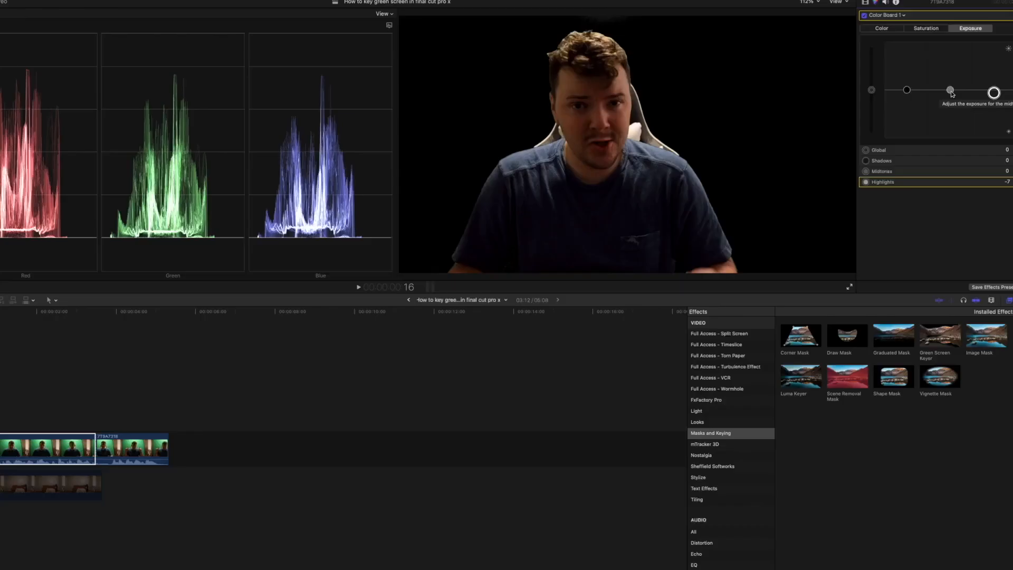
mouse_move(950, 92)
mouse_down()
mouse_move(949, 82)
mouse_move(940, 86)
mouse_up()
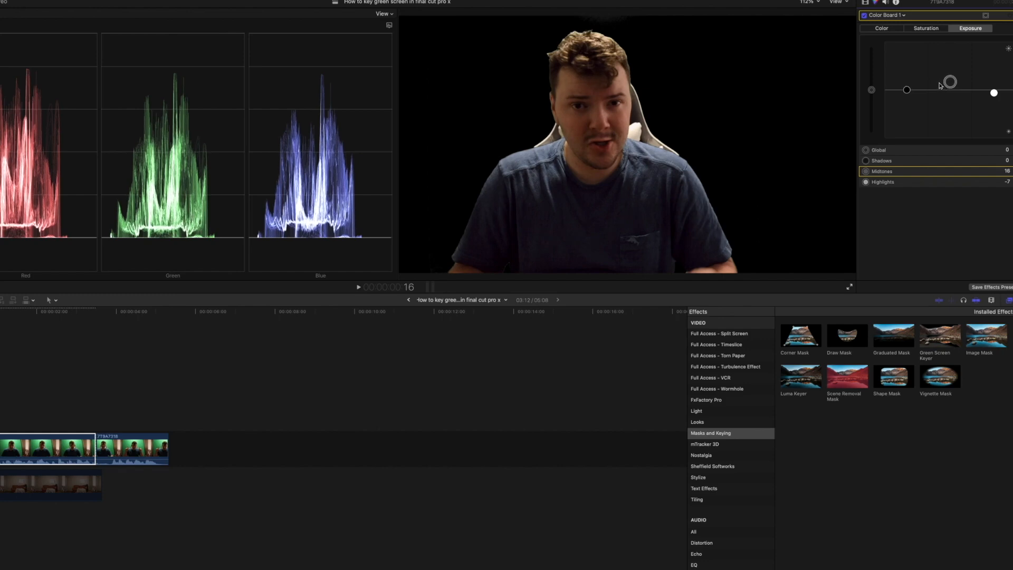
drag(907, 91, 908, 92)
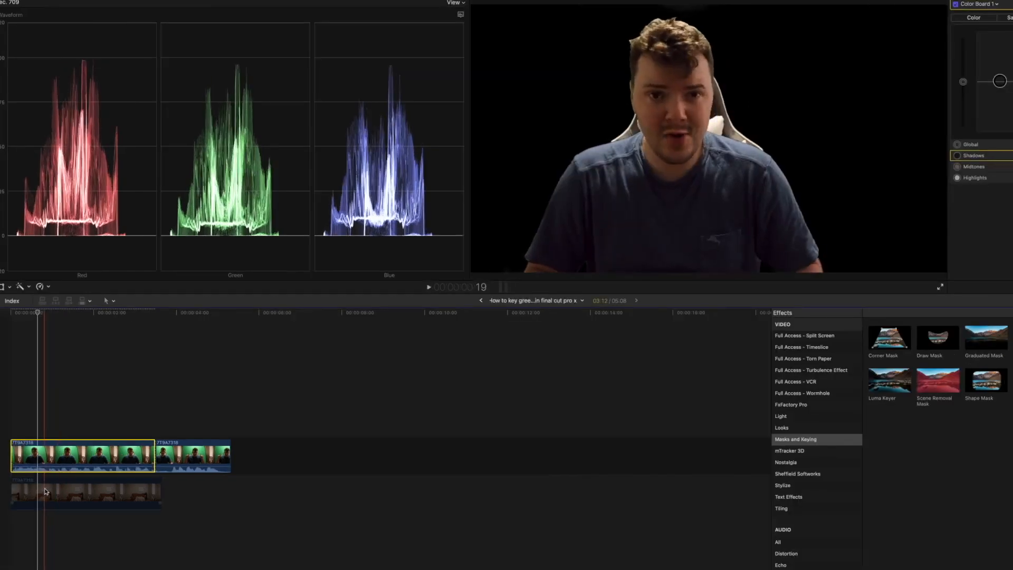
Disable the keyed clip, enable the empty-room clip, and set its exposure to 6 highlights and -4 midtones with fine-tuned shadows.
key(v)
click(40, 488)
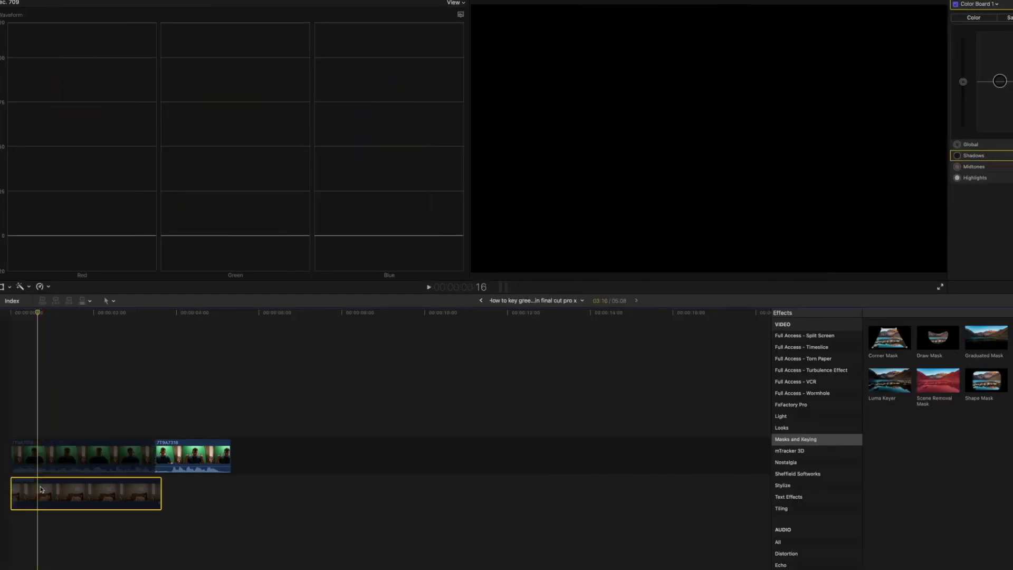
key(v)
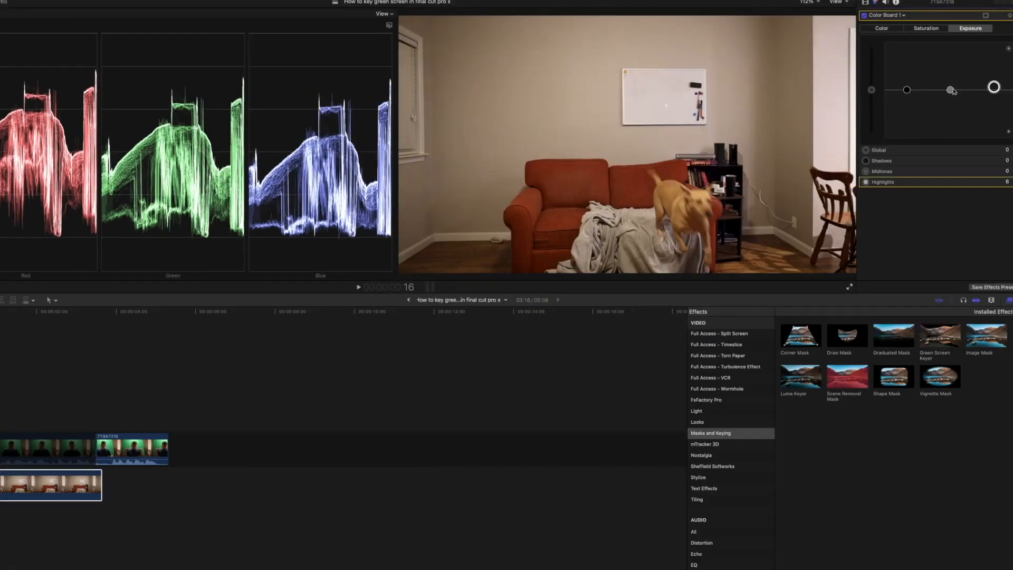
drag(951, 90, 950, 93)
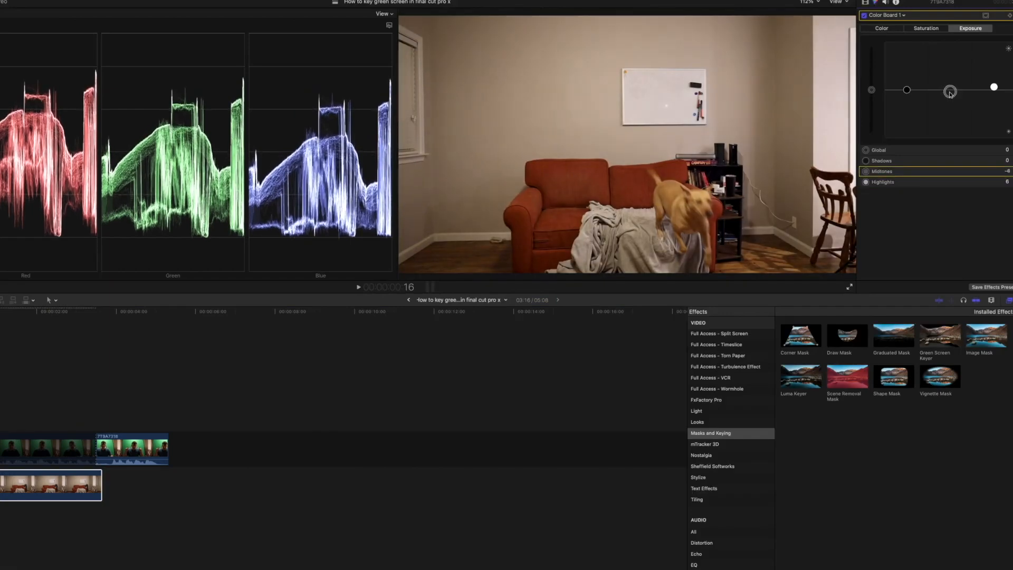
drag(907, 93, 906, 90)
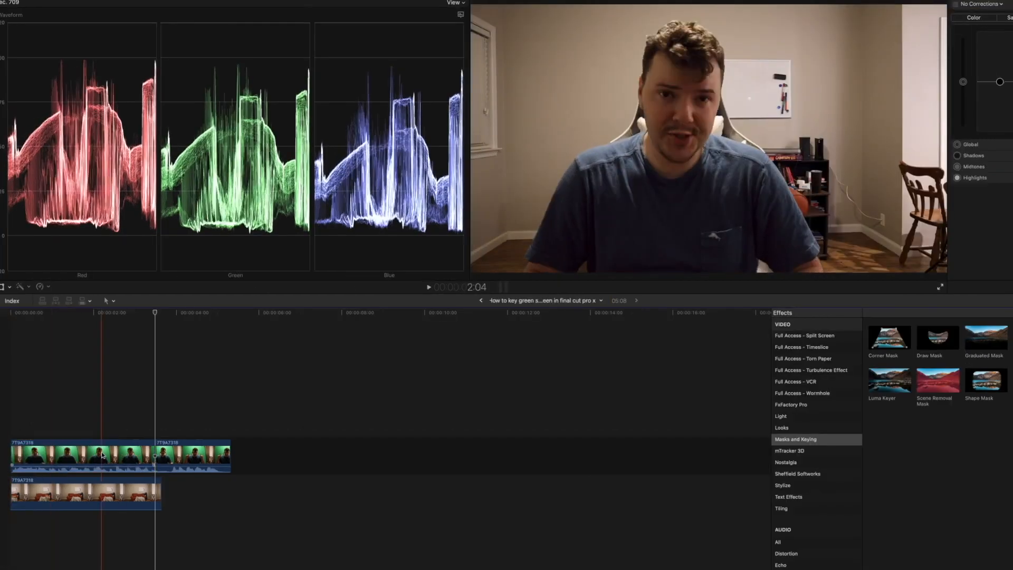
Copy the first green-screen clip and paste only its Color Board 1 attribute onto the second green-screen clip.
click(103, 456)
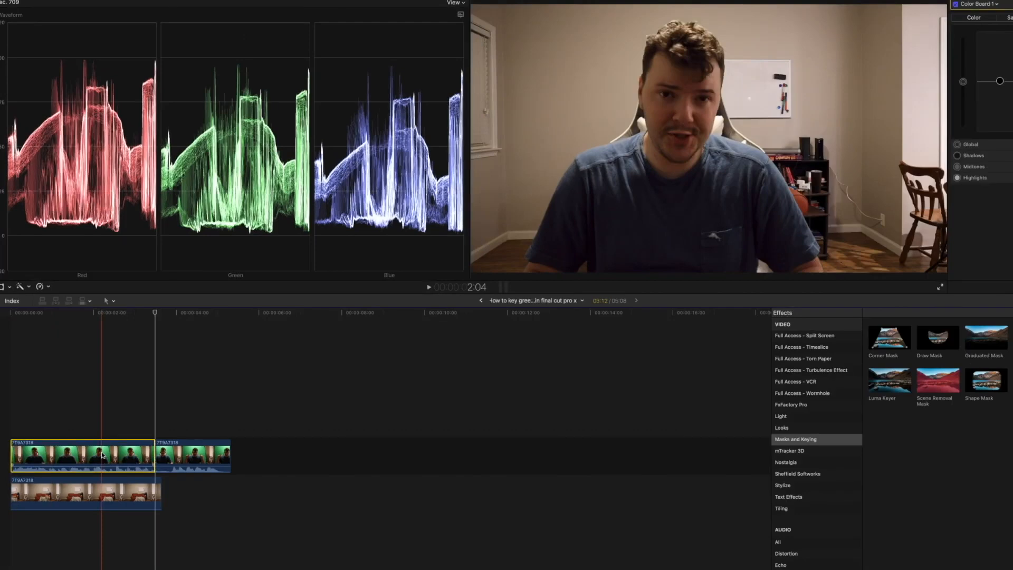
click(181, 431)
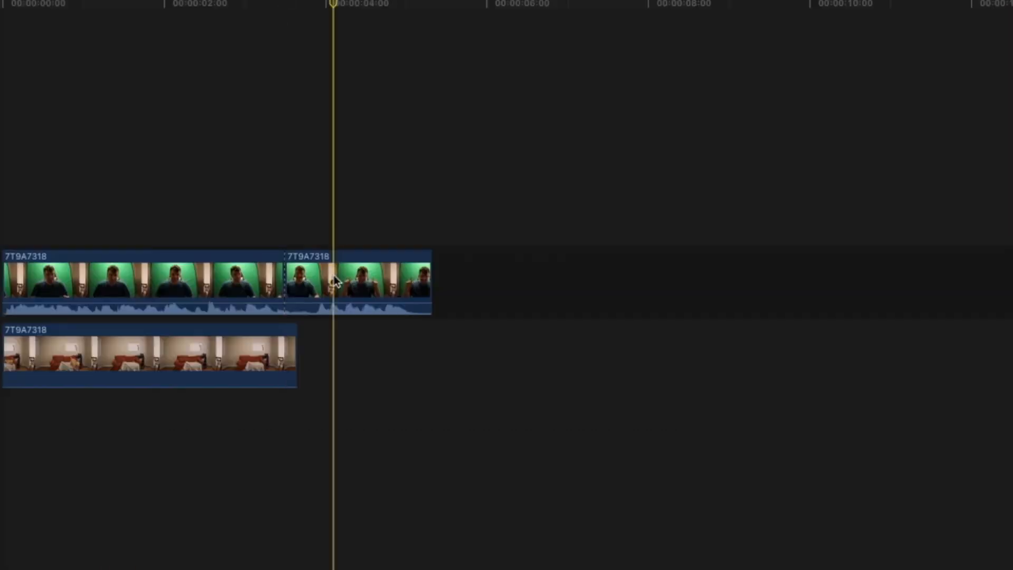
click(337, 281)
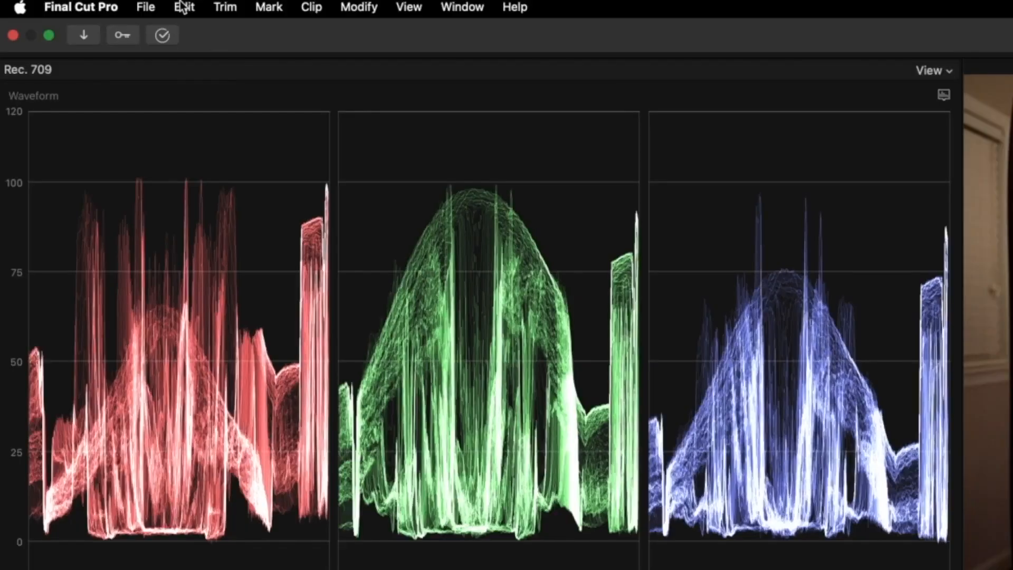
click(182, 6)
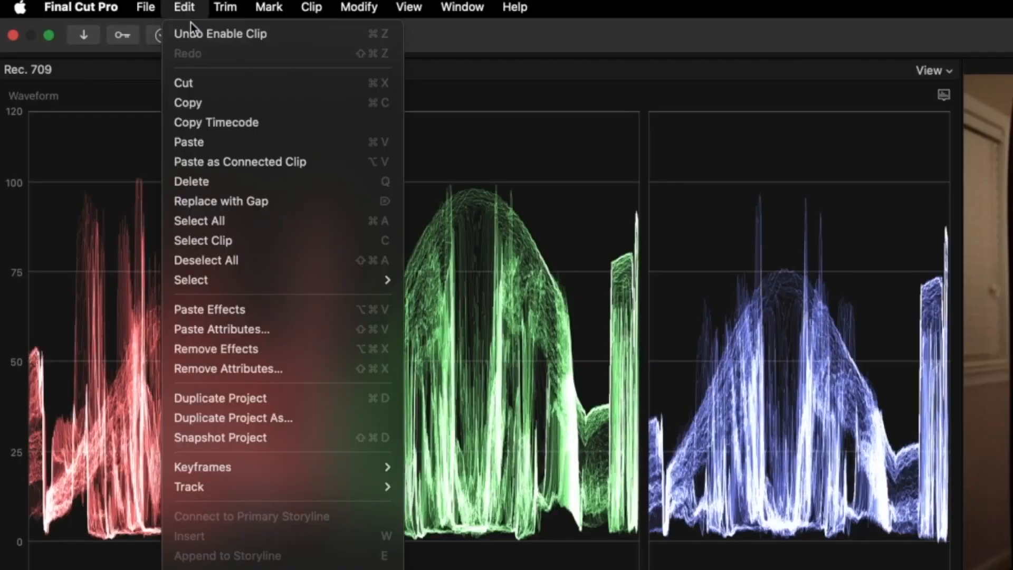
click(262, 327)
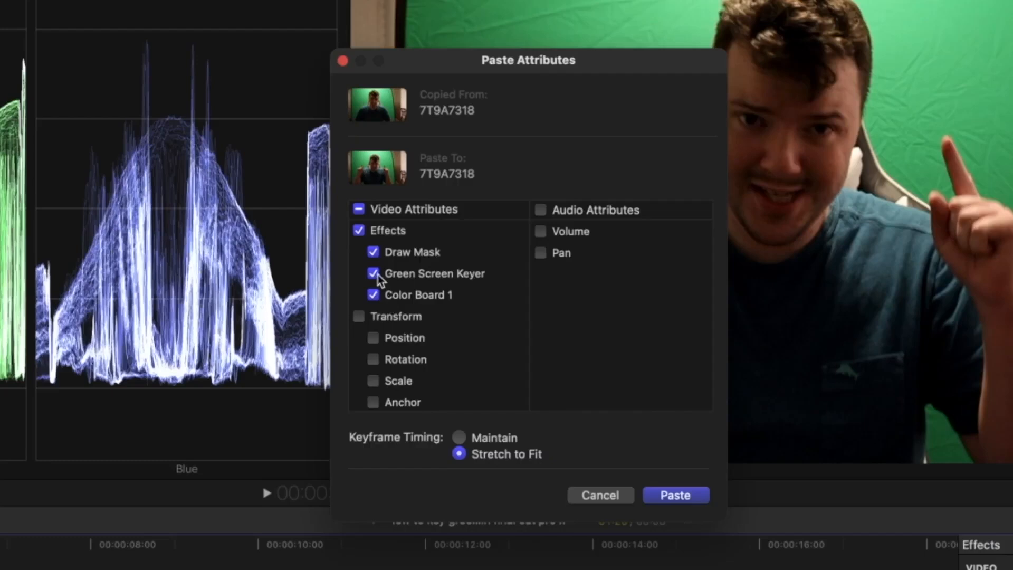
click(373, 252)
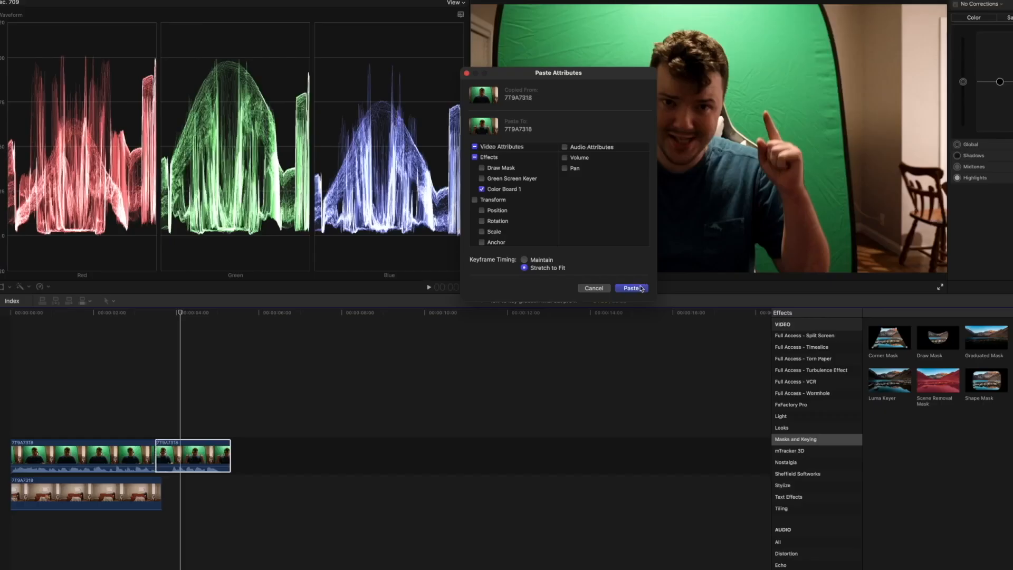
click(676, 494)
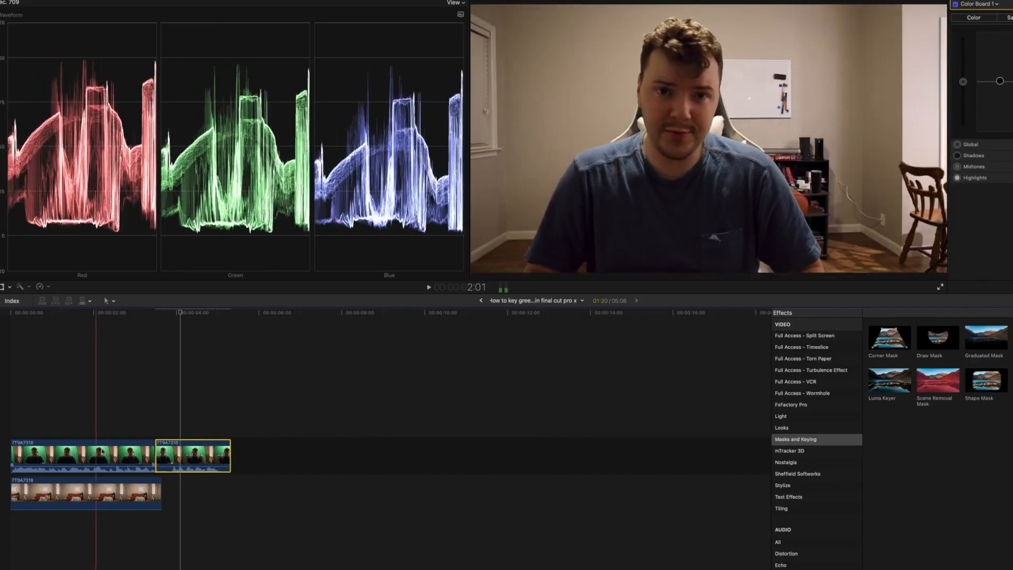
click(189, 385)
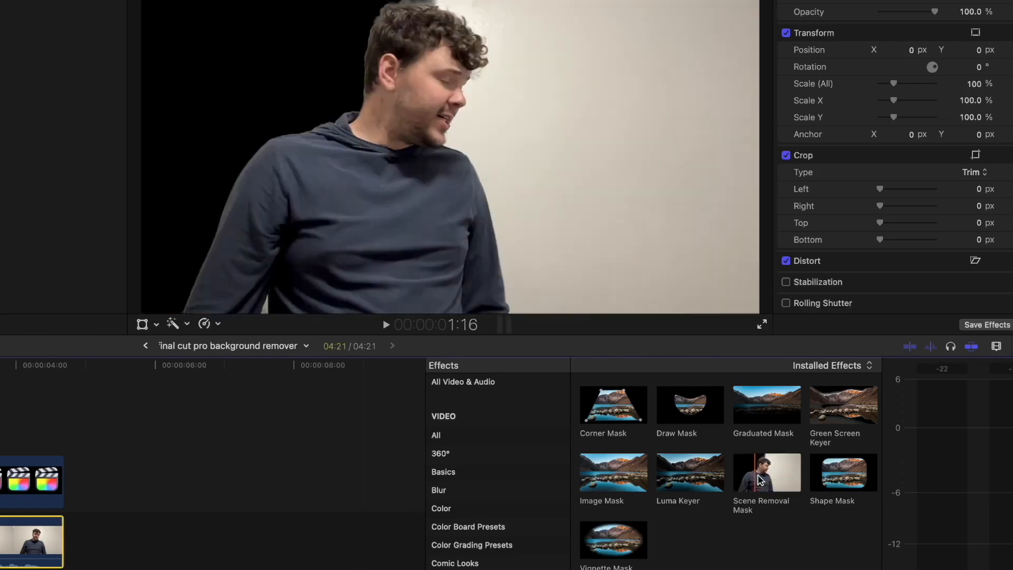
Apply the Scene Removal Mask effect to clip IMG_1598 in the background remover project and toggle it to compare.
drag(766, 474, 31, 543)
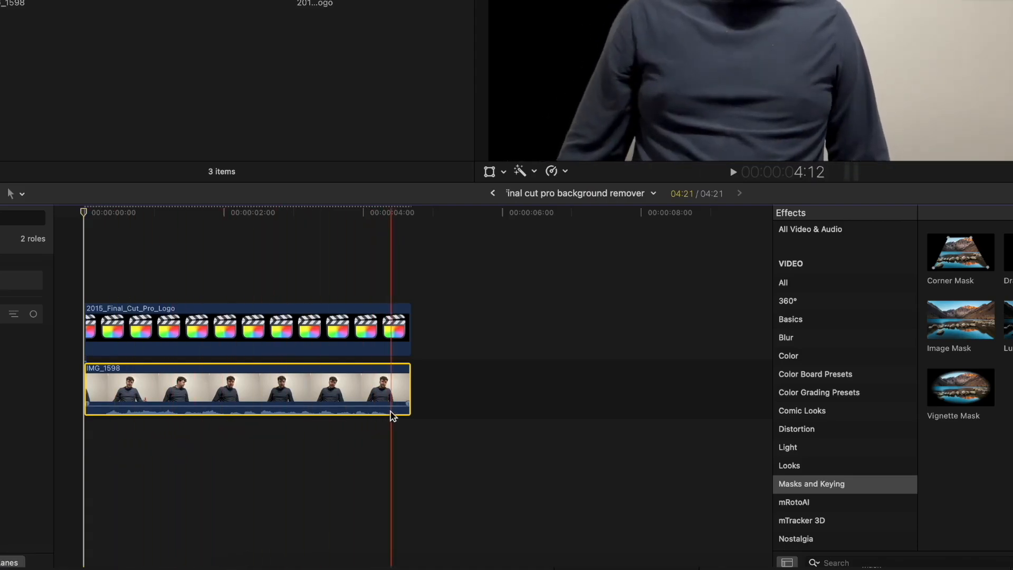
drag(150, 401, 146, 351)
click(159, 387)
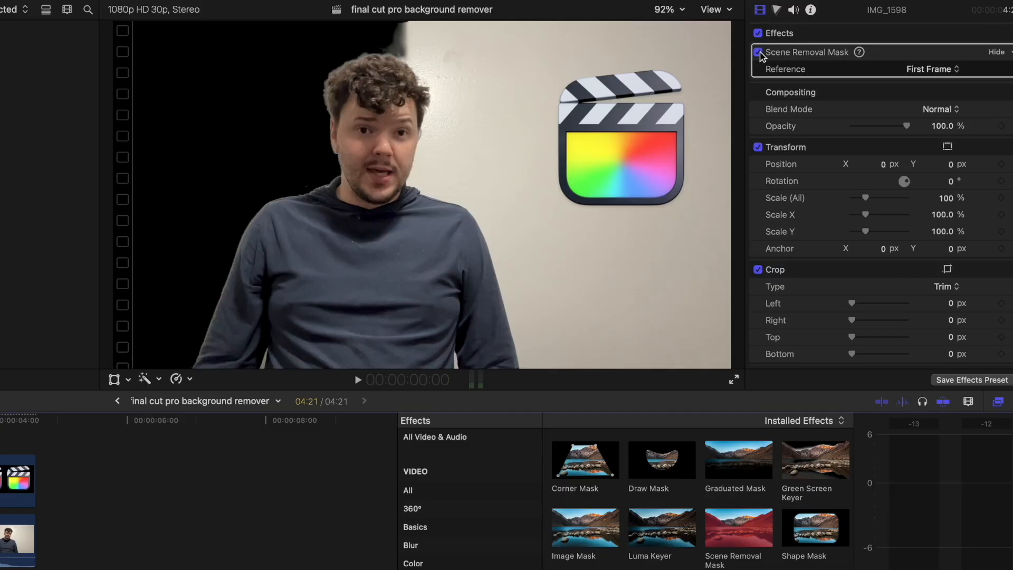
click(758, 52)
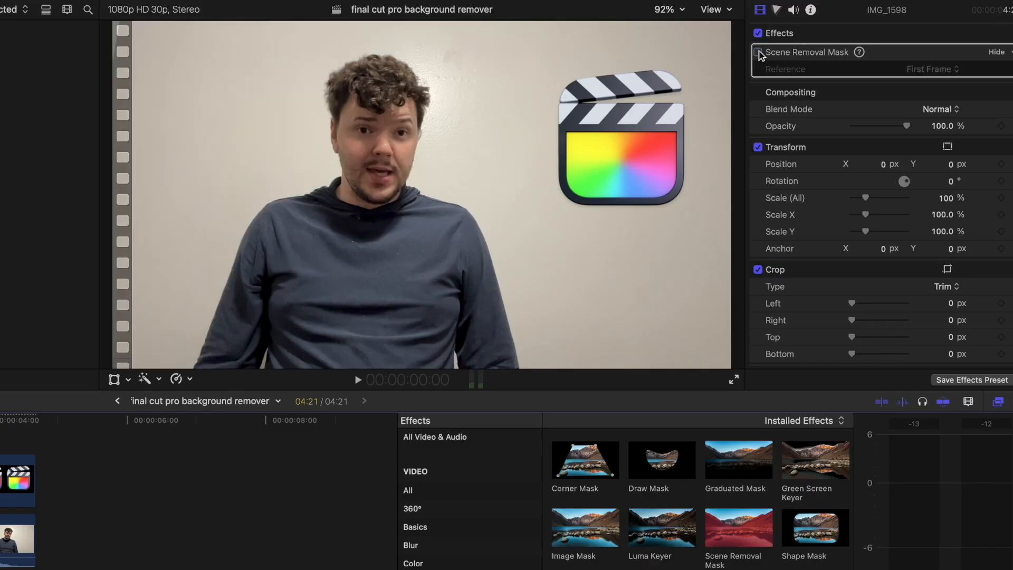
Move the Final Cut Pro logo clip beneath IMG_1598 and shift its Position X to -190.8 px, behind the man.
click(19, 480)
drag(188, 291, 189, 361)
drag(950, 95, 950, 96)
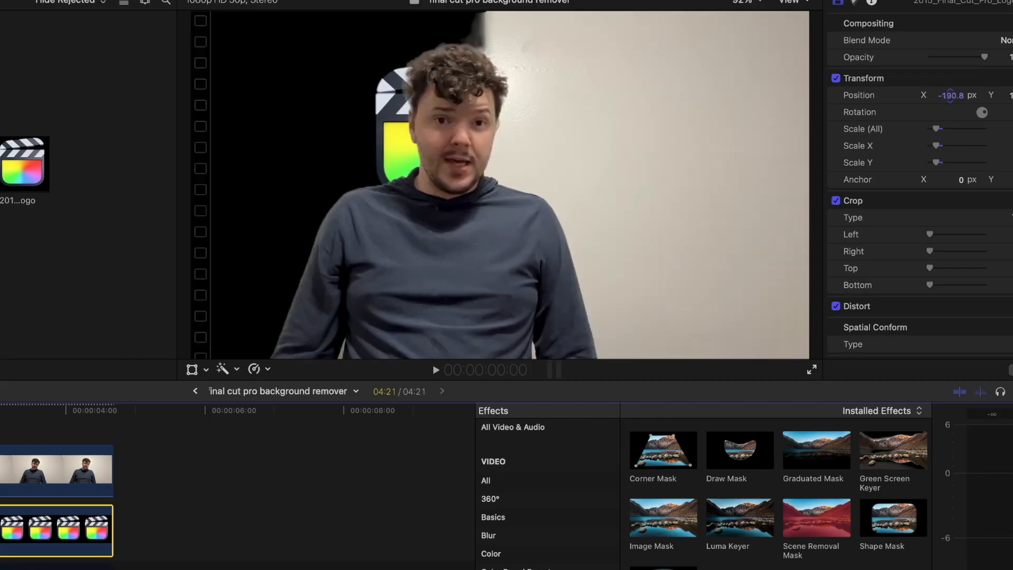
Shift the Final Cut Pro logo clip's Position X to -1175.8 px and play back the project.
drag(950, 95, 950, 95)
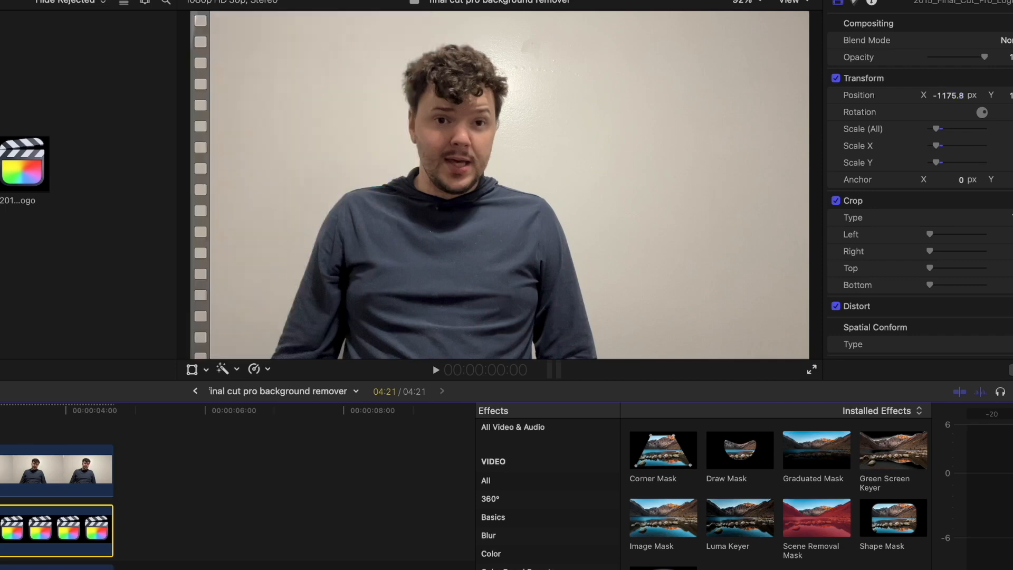
key(space)
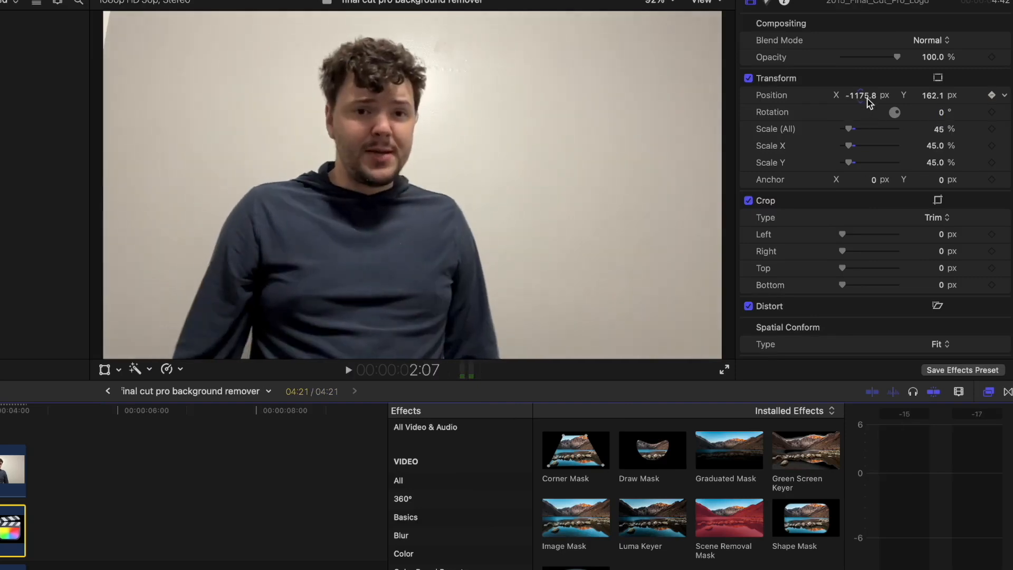
mouse_move(867, 99)
mouse_down()
mouse_move(923, 99)
mouse_move(870, 95)
mouse_up()
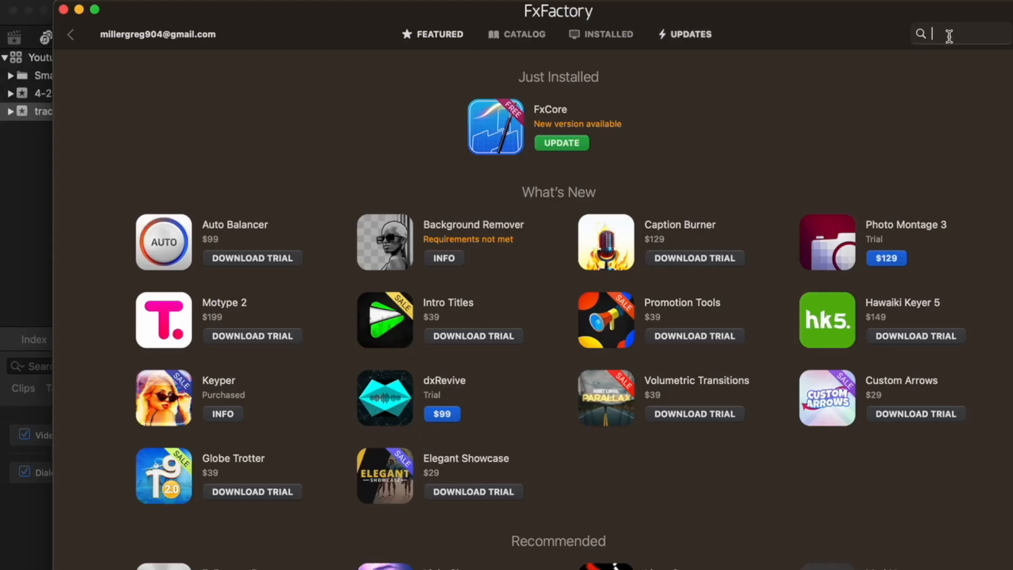
Switch to FxFactory, search for "ad", view the free Adjustment Layers product page and close FxFactory.
text(ad)
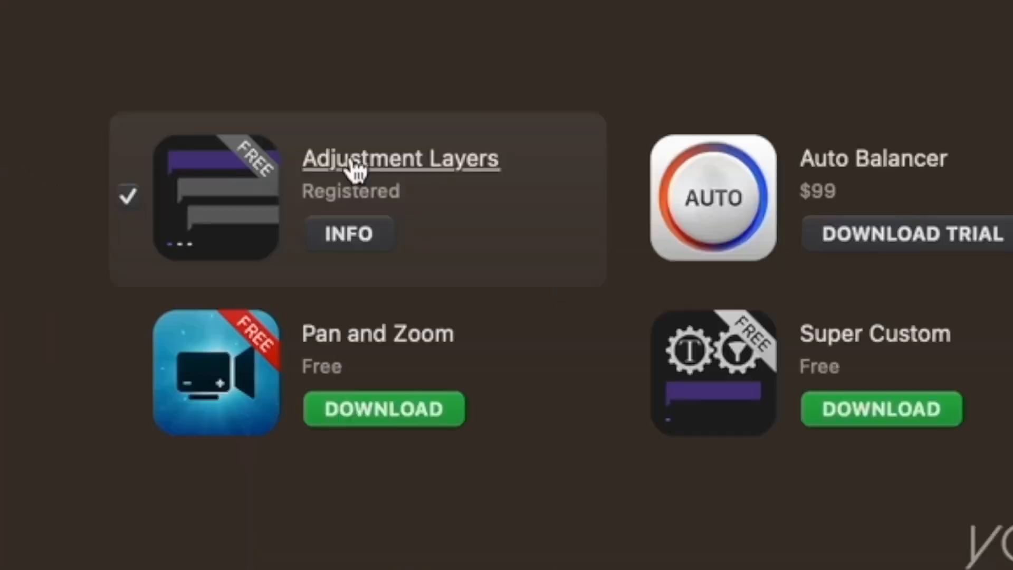
click(403, 175)
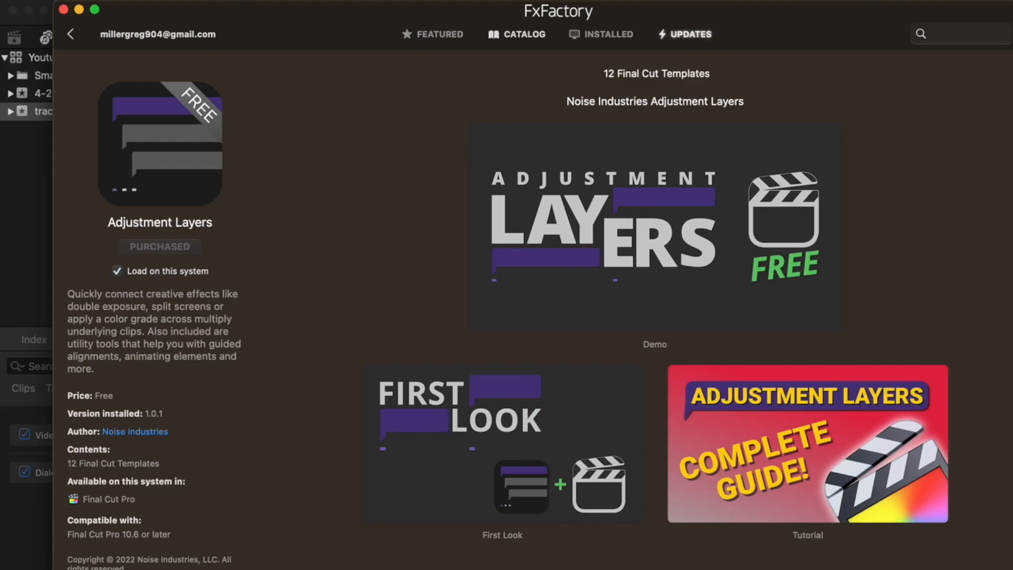
click(63, 10)
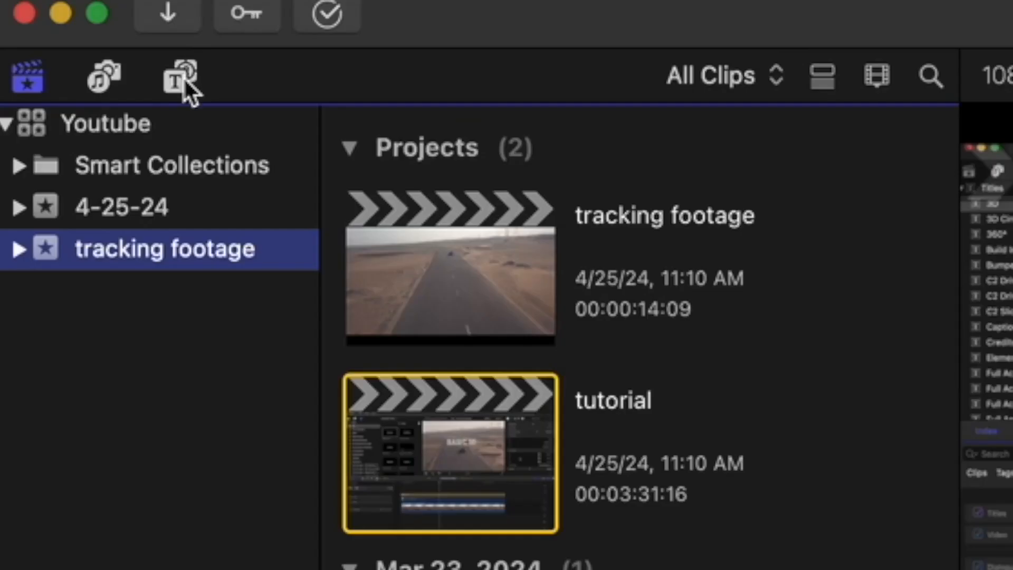
Show the available titles, then select the Guides title above the tutorial clips and shift its vertical guide line.
click(79, 37)
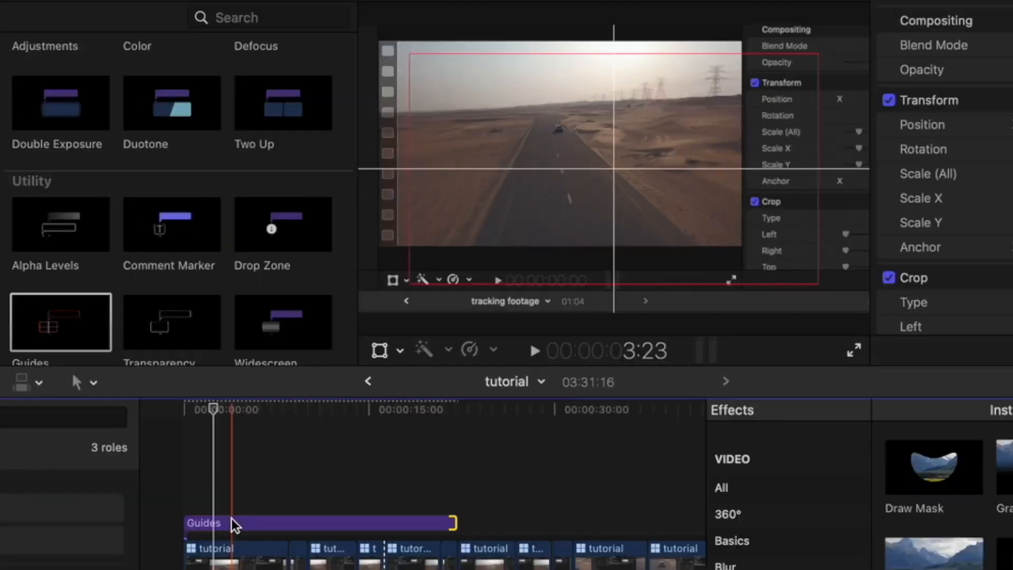
click(319, 446)
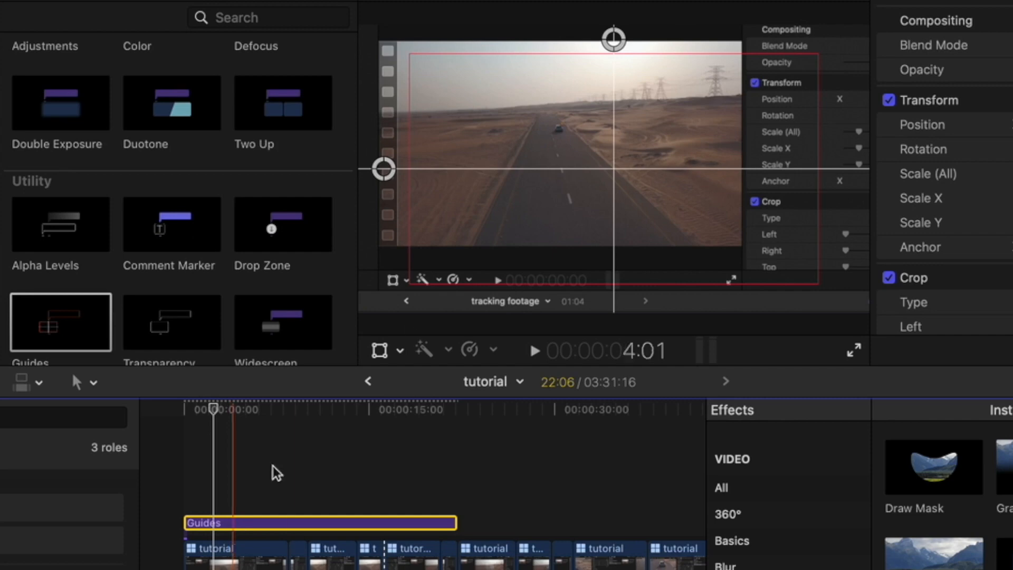
drag(613, 39, 644, 39)
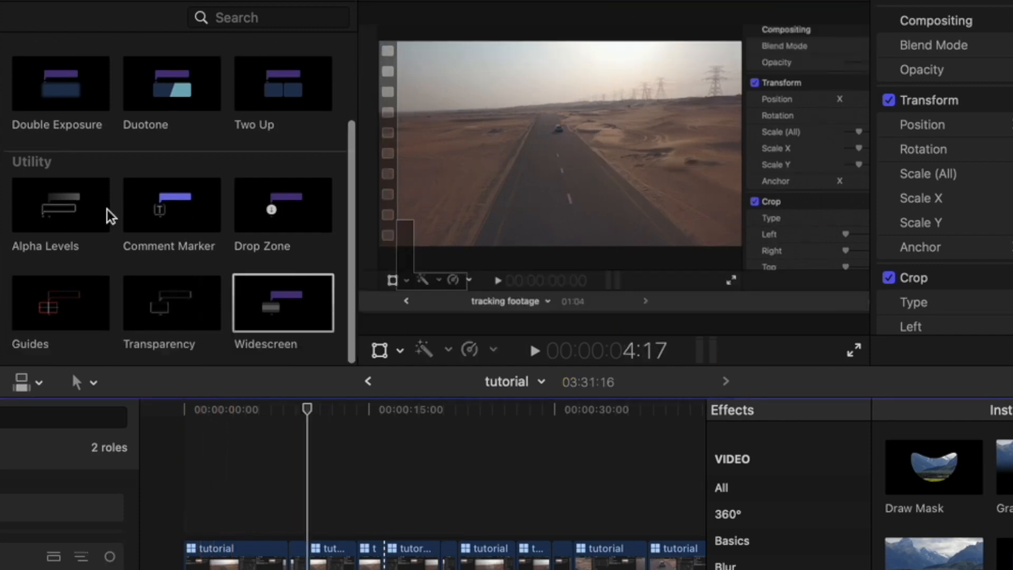
Add the Adjustments title above the start of the tutorial project and extend it to a duration of 32:21.
scroll(106, 215, up, 5)
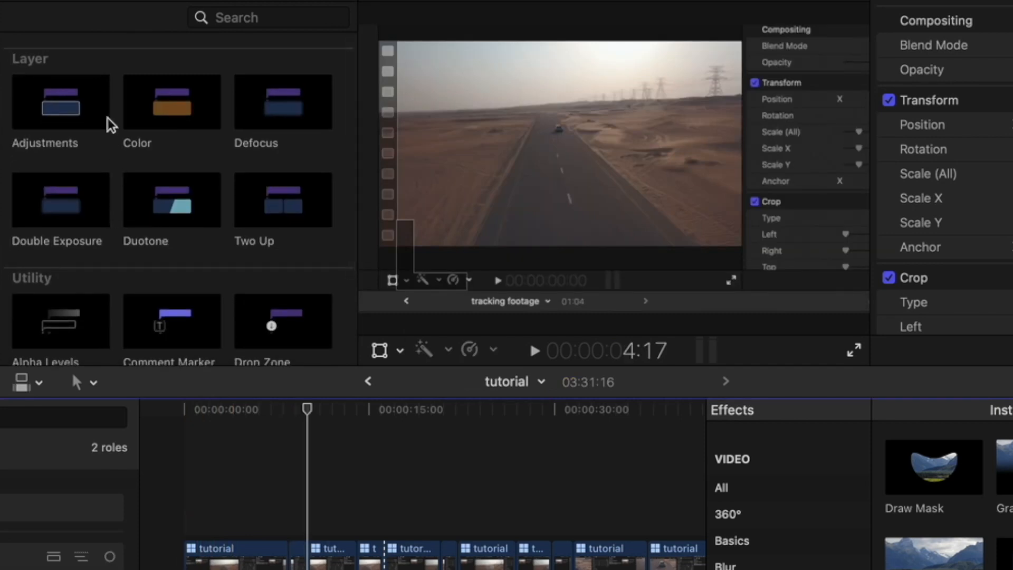
drag(62, 124, 169, 536)
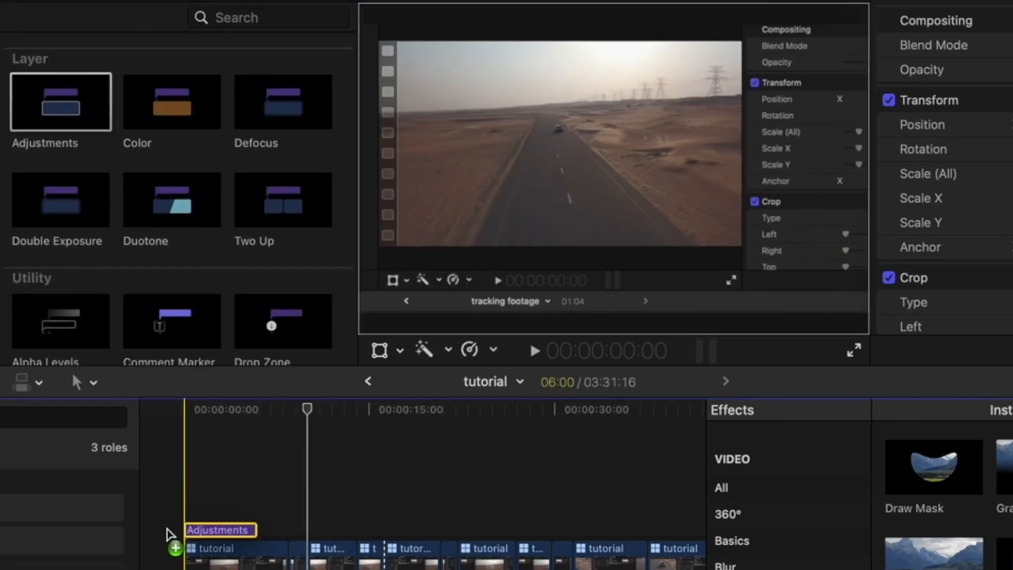
drag(253, 524, 585, 522)
click(222, 522)
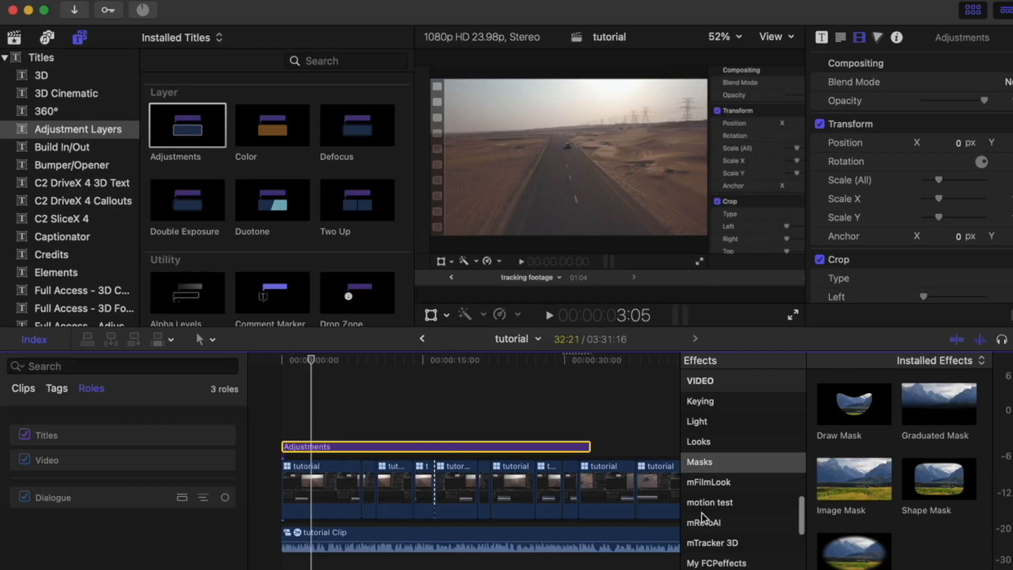
Find the Color Board effect by searching for "colo" and apply it to the Adjustments title.
scroll(702, 517, down, 4)
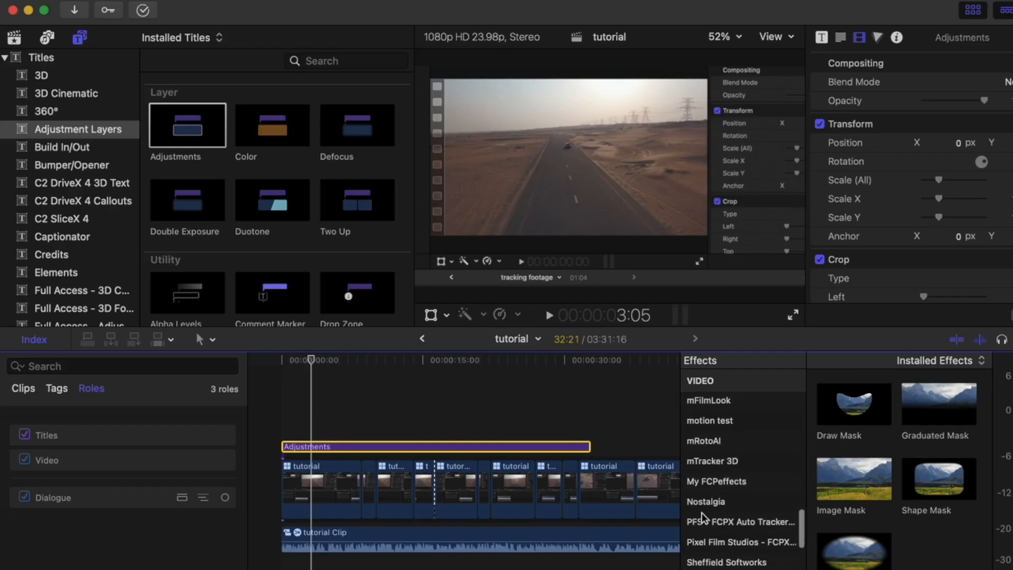
scroll(704, 517, up, 5)
text(colo)
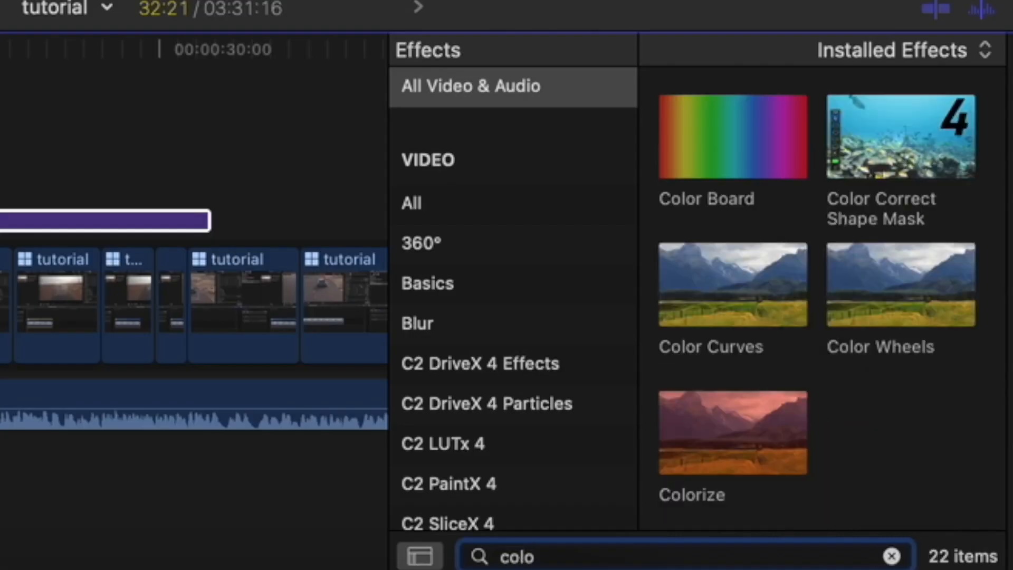
drag(849, 391, 466, 449)
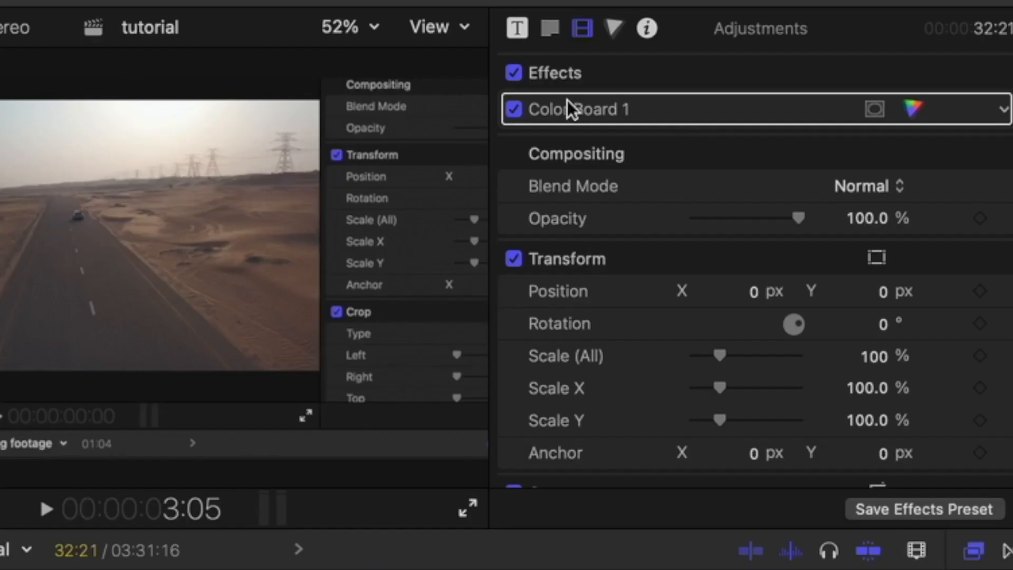
Open the Color Board 1 controls of the Adjustments title and adjust its global color.
click(850, 85)
double_click(568, 107)
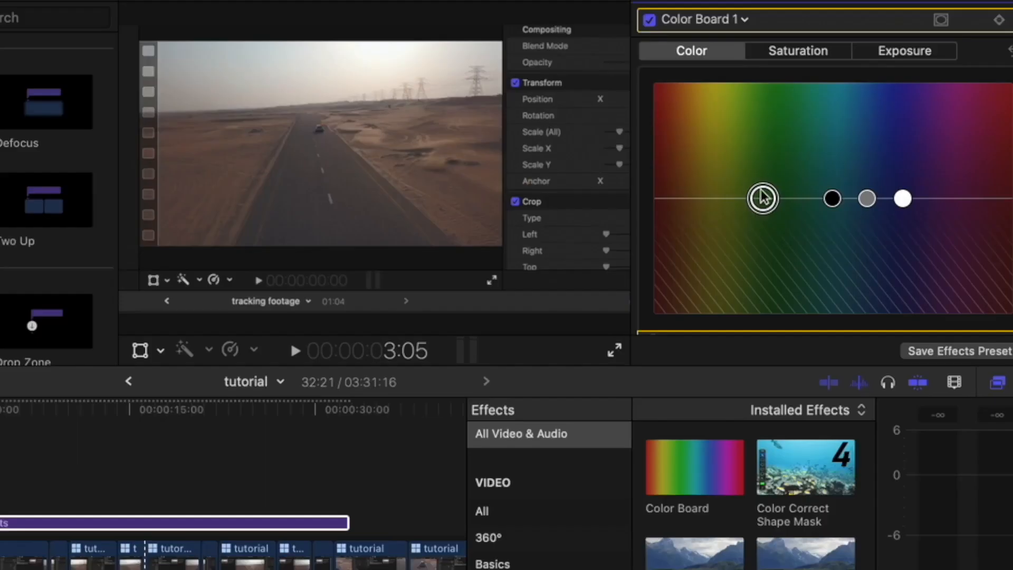
drag(663, 308, 607, 205)
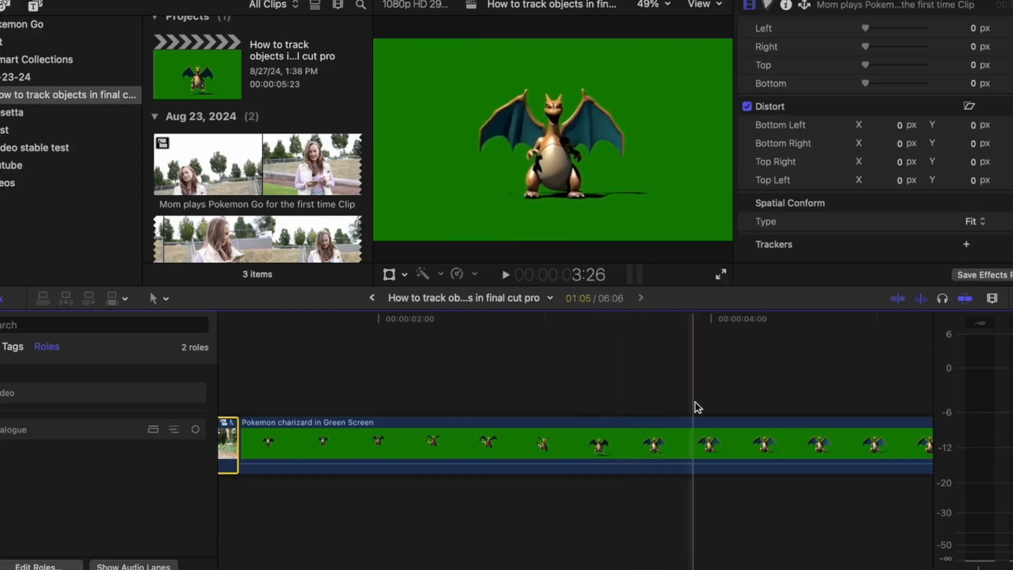
Add an object tracker to the forest clip, fit it over the fallen log near its cut end, and analyze the motion.
scroll(680, 409, left, 8)
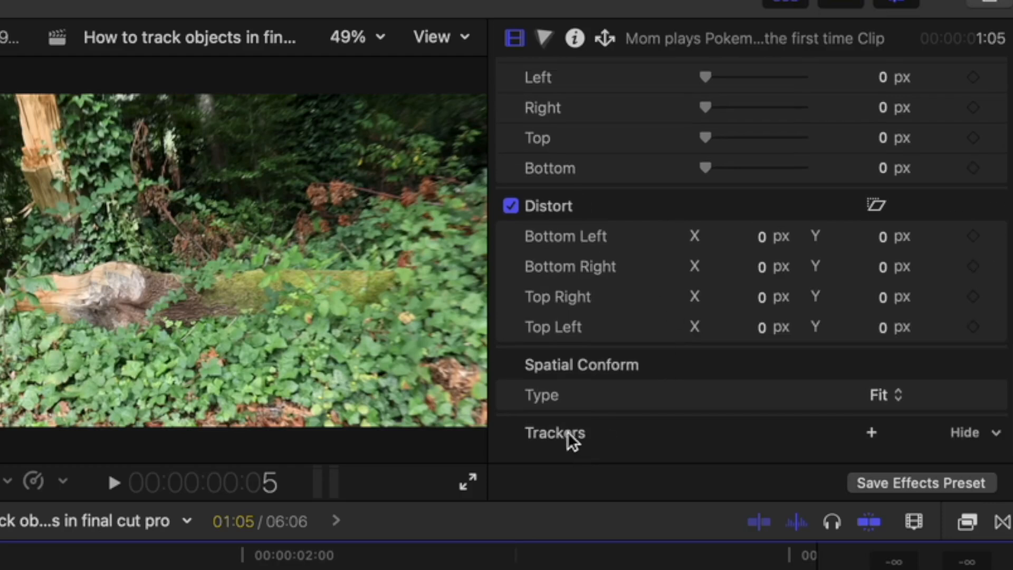
click(871, 430)
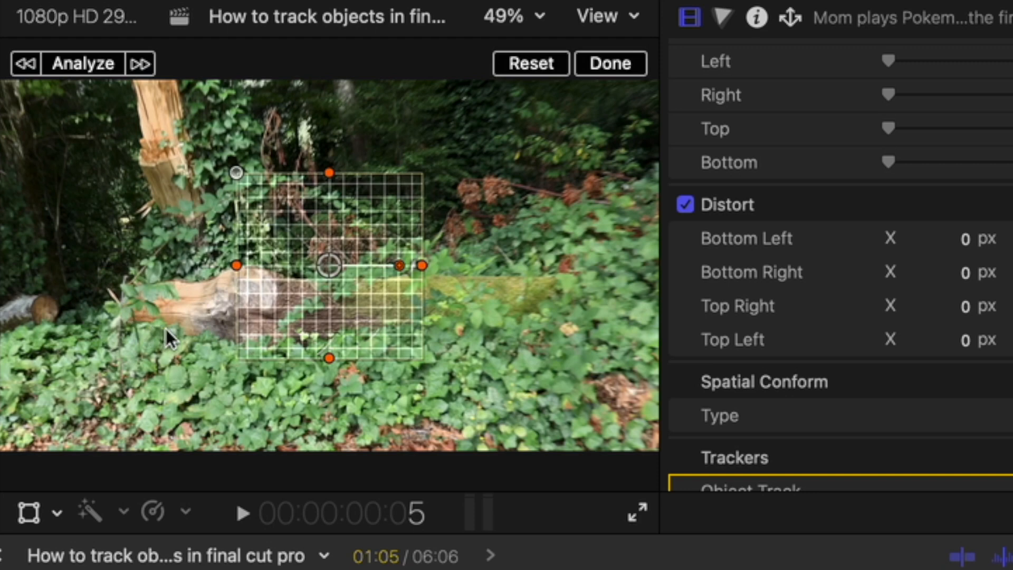
drag(236, 356, 241, 327)
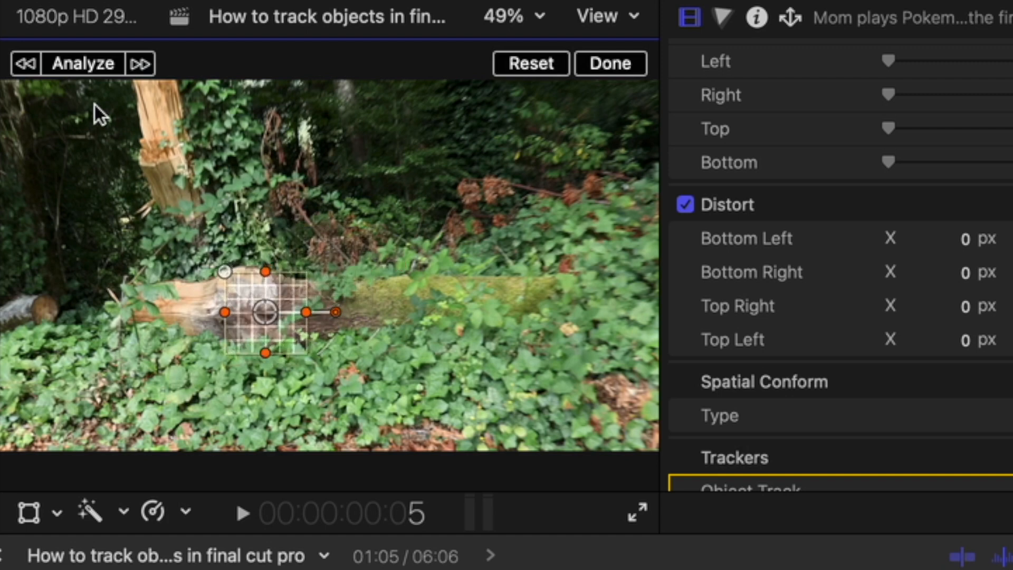
click(79, 65)
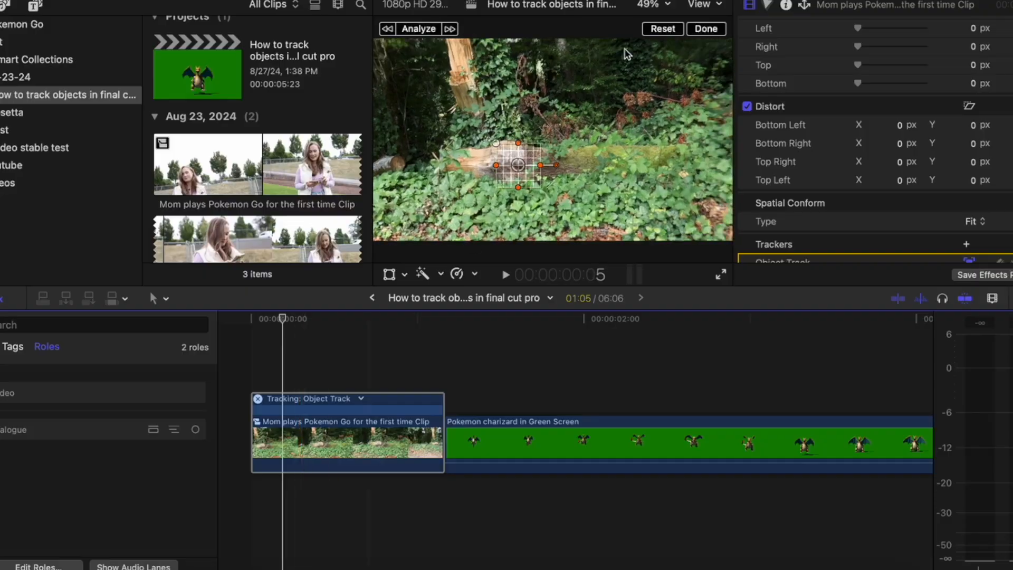
Reset the object tracker and, at 200% viewer zoom, shrink it to a small square over the boundary between the log's pale wood and dark bark.
click(542, 62)
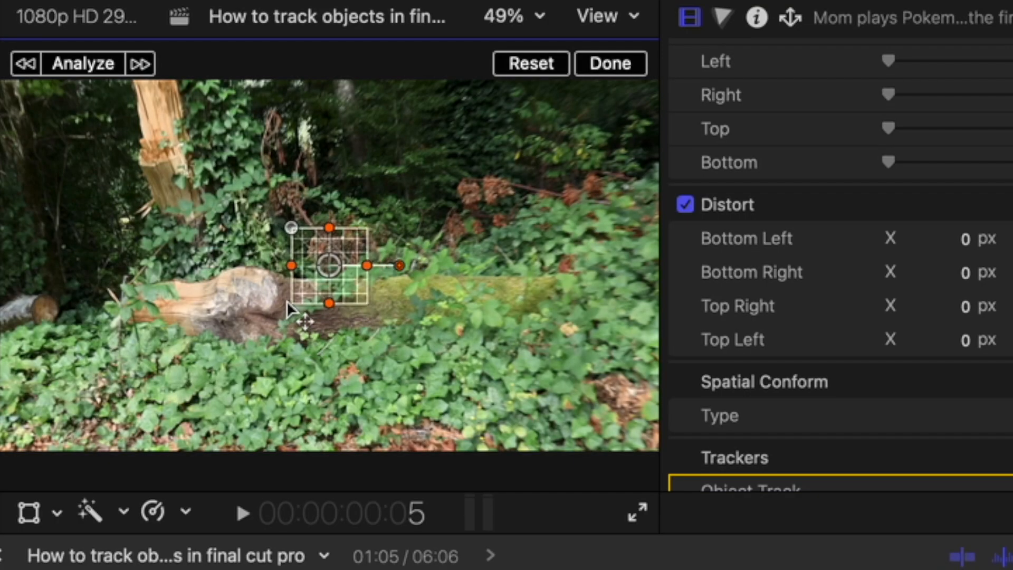
drag(303, 274, 238, 400)
click(506, 16)
click(536, 252)
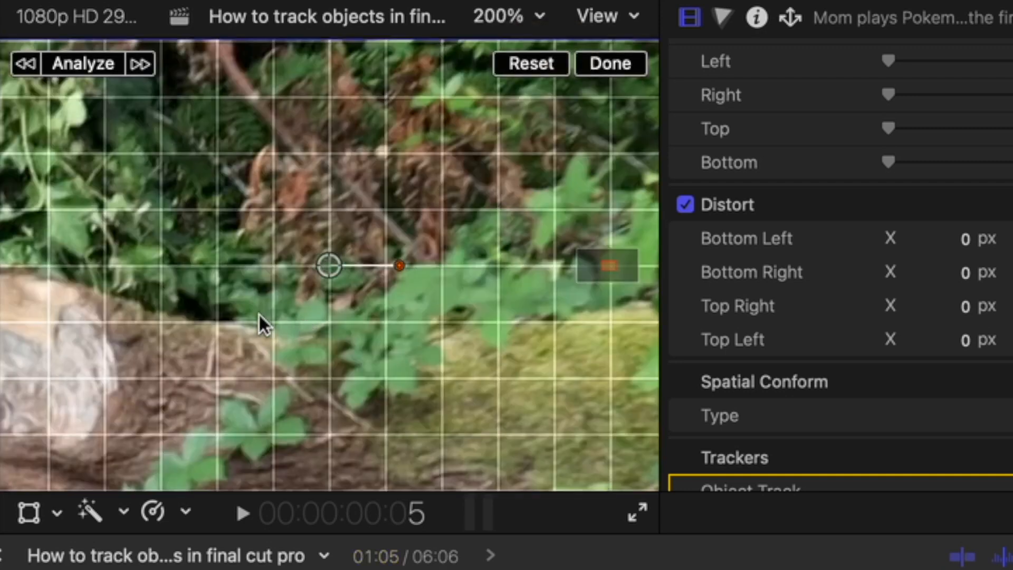
scroll(259, 317, up, 5)
scroll(258, 317, right, 4)
drag(482, 162, 279, 224)
drag(626, 261, 607, 271)
mouse_move(391, 313)
mouse_down()
mouse_move(453, 242)
mouse_move(393, 382)
mouse_move(344, 385)
mouse_move(397, 341)
mouse_move(394, 323)
mouse_up()
Analyze the forest clip with the small tracker and fit the viewer to the whole frame.
click(83, 64)
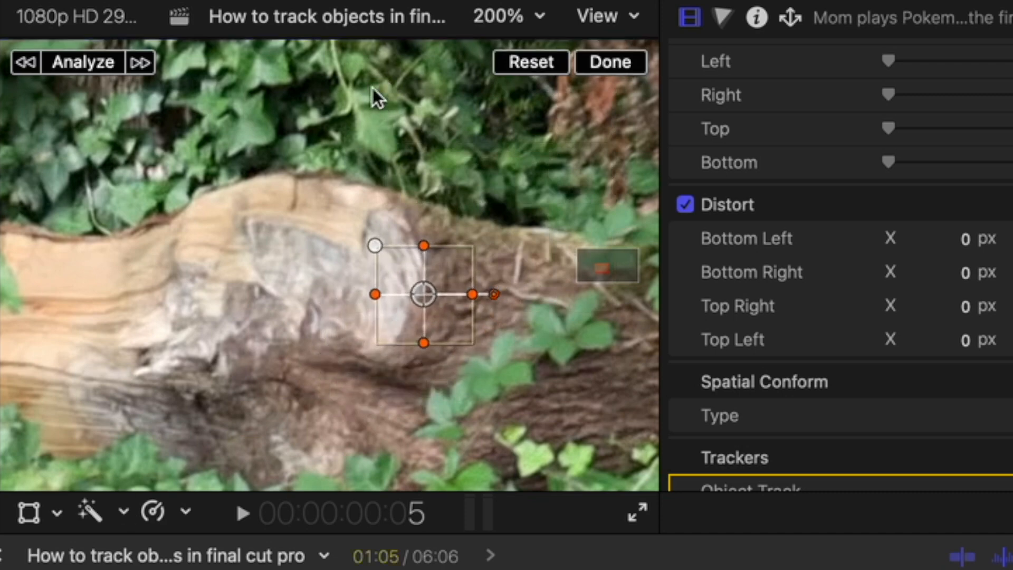
click(494, 18)
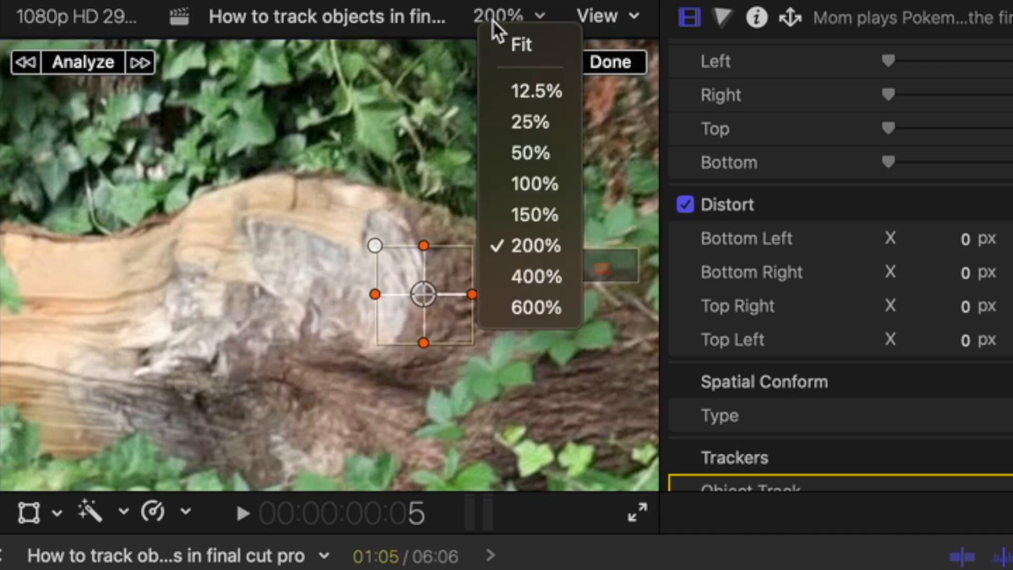
click(521, 46)
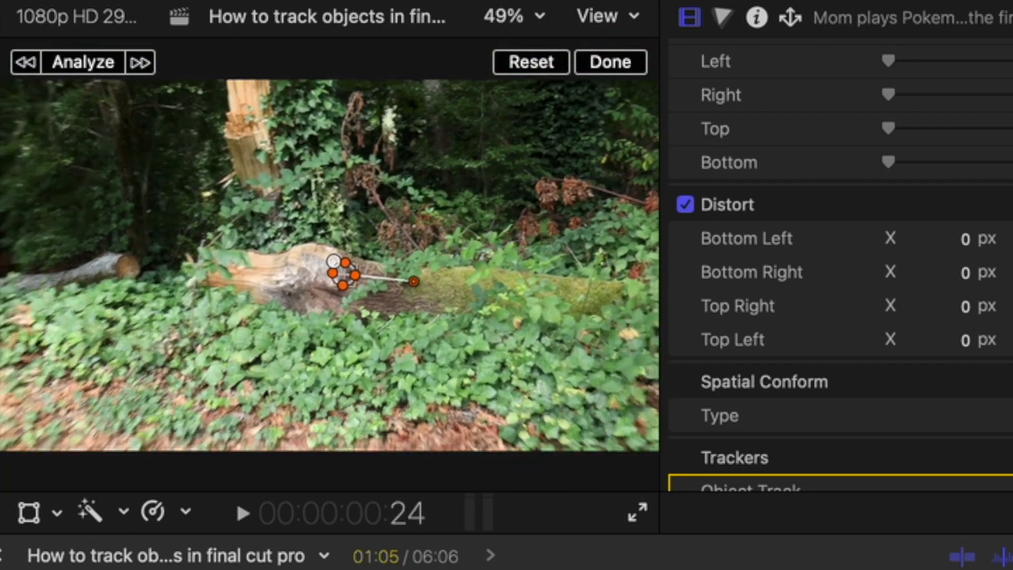
Rename the object tracker as Pokemon.
scroll(780, 403, down, 2)
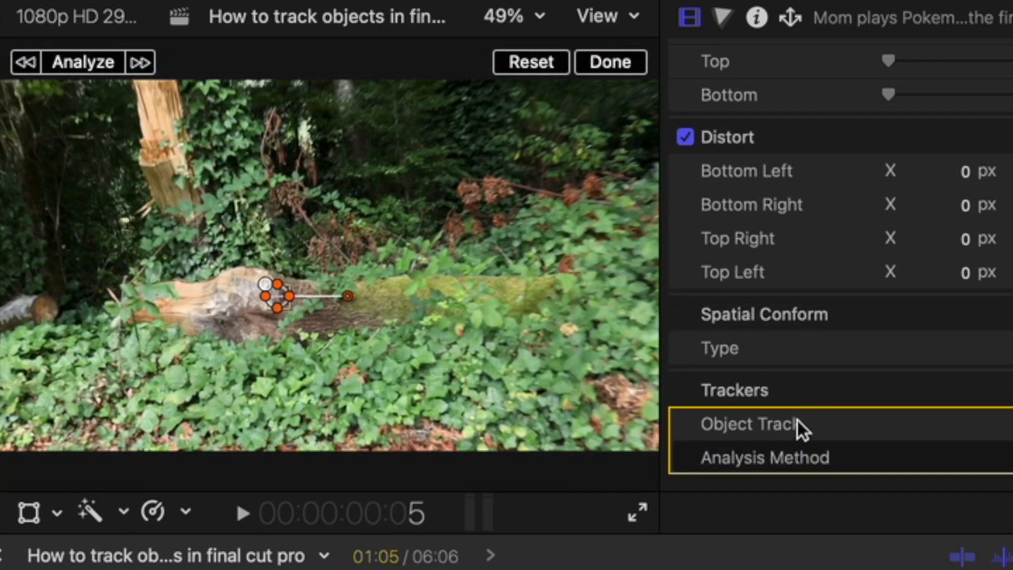
double_click(771, 425)
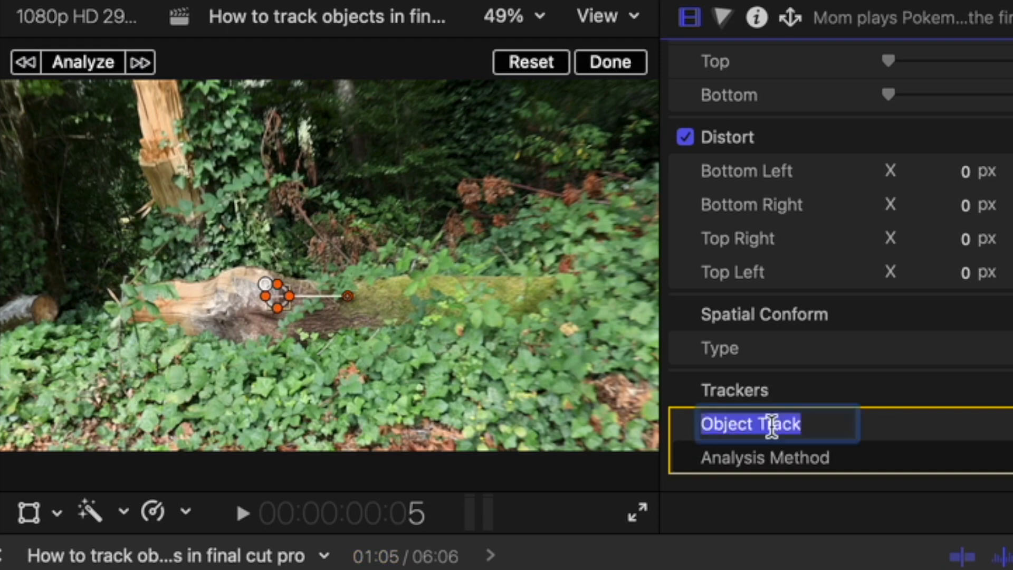
text(Pol)
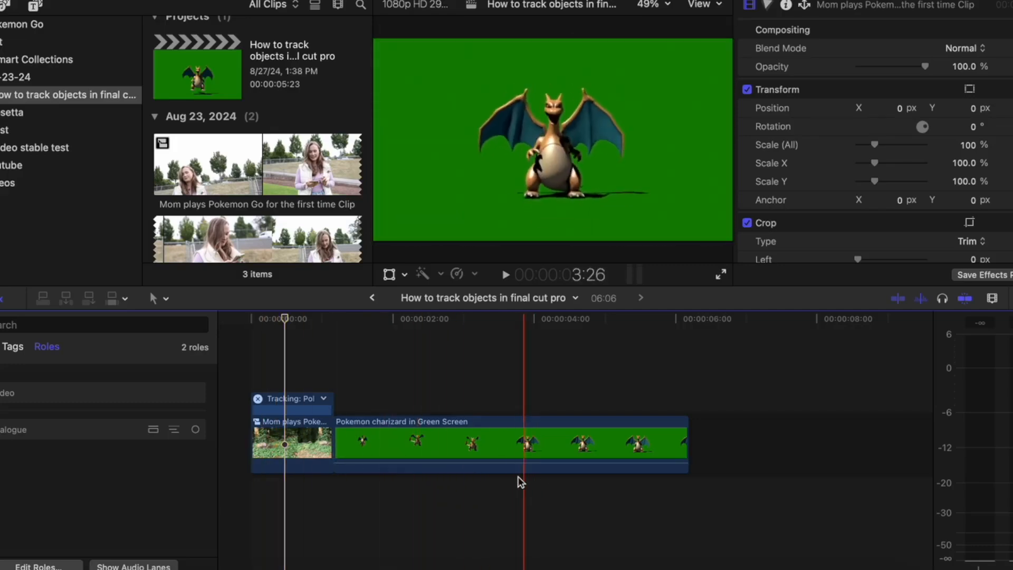
Split the Pokemon charizard clip at 3:26, delete its first part, and connect the remainder above the start of the forest clip.
key(super+b)
click(477, 444)
key(Delete)
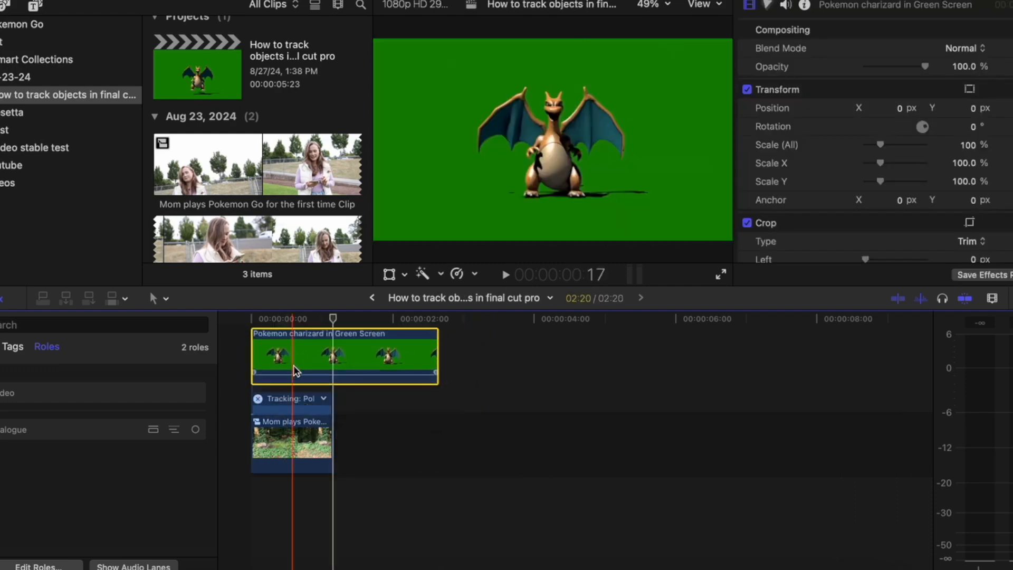
Split the connected charizard clip at 1:05, where the forest clip ends, and delete the excess part together with the gap below it.
key(shift+z)
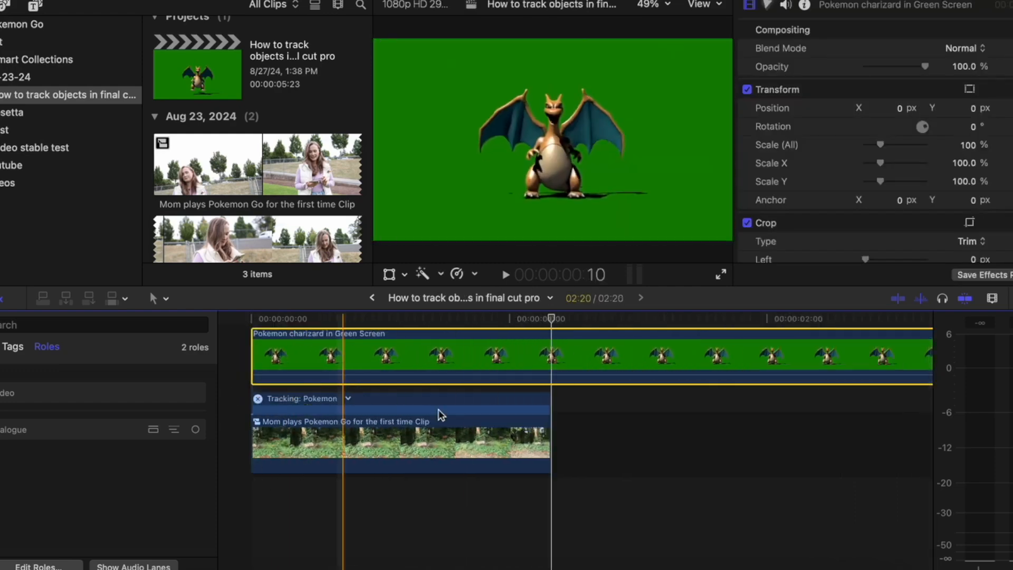
key(super+b)
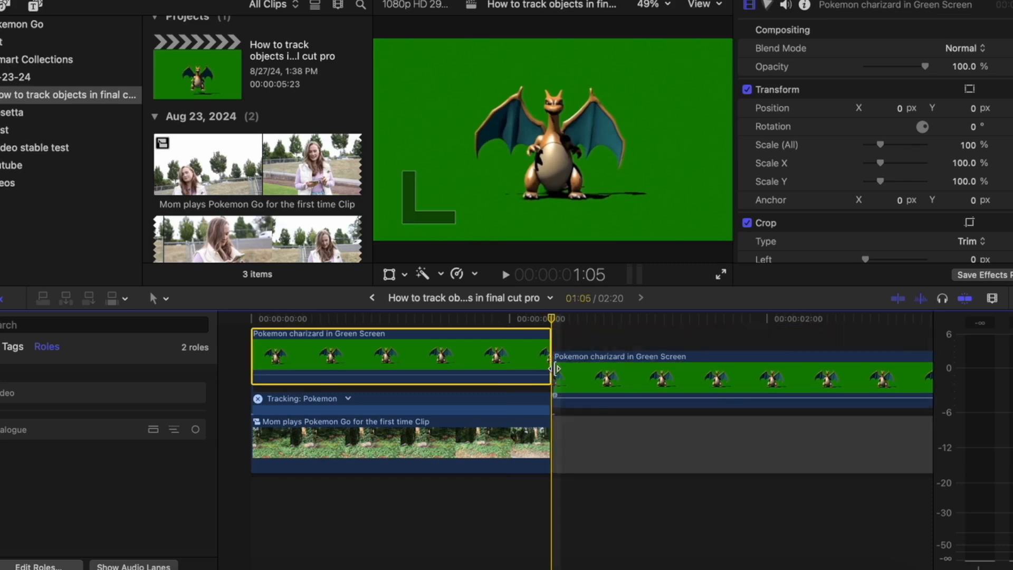
drag(613, 505, 611, 386)
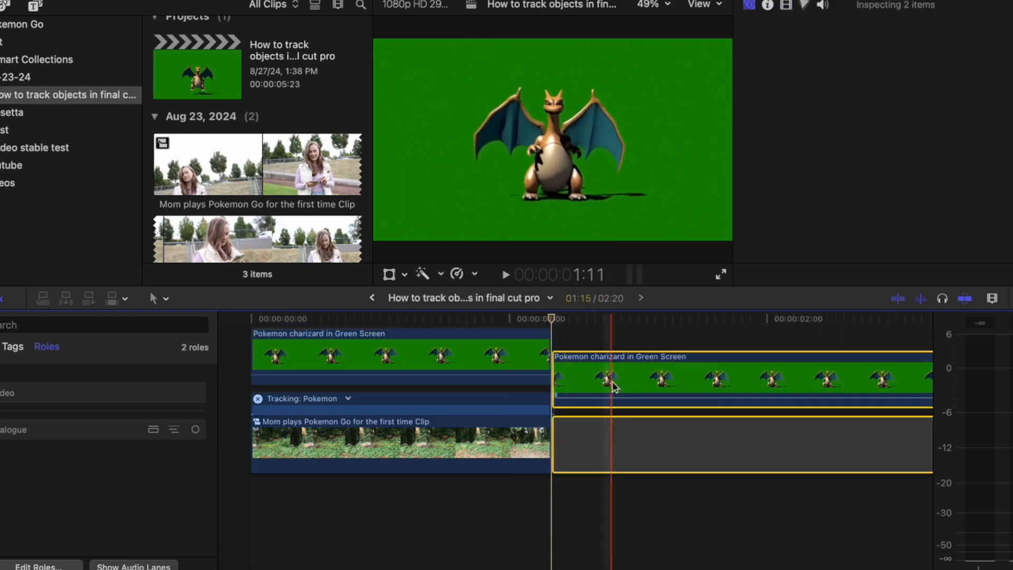
key(BackSpace)
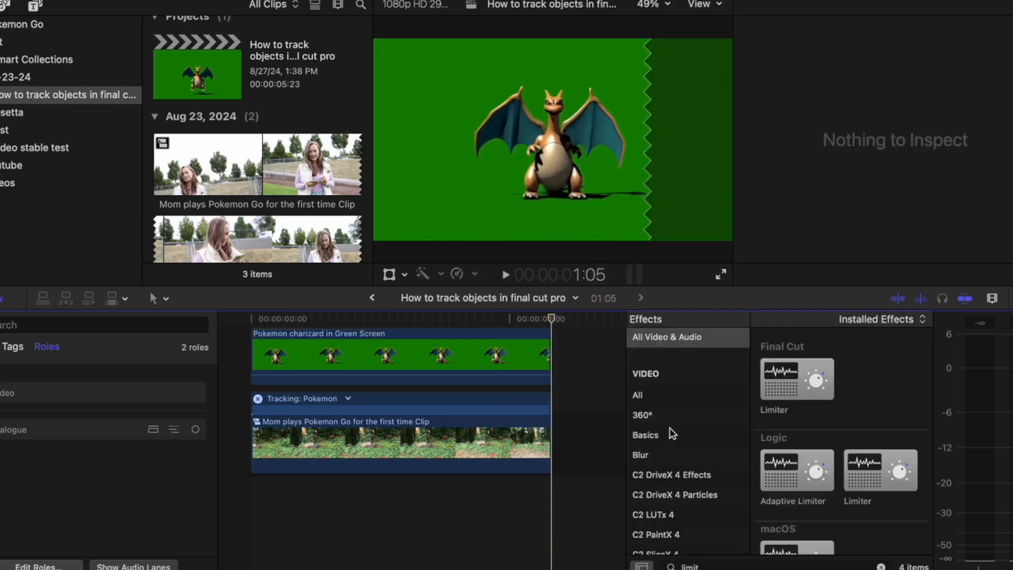
Apply the Keyer effect from the Keying category to the connected charizard clip to remove its green background.
scroll(686, 434, down, 5)
click(660, 478)
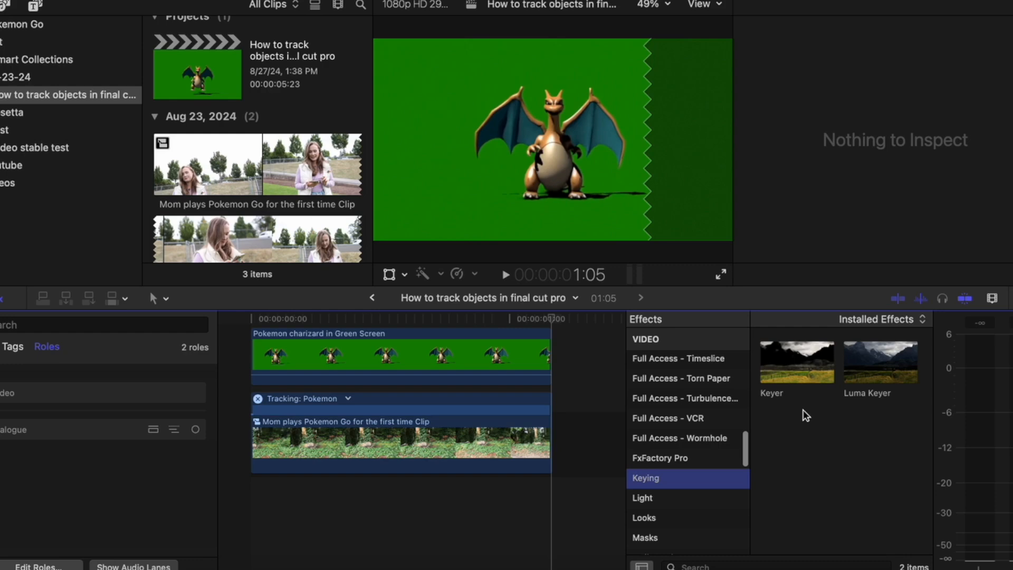
drag(788, 372, 403, 371)
click(403, 370)
At frame 15, attach the charizard clip's transform to the Pokemon tracker and apply the tracker to Scale.
mouse_move(401, 318)
mouse_down()
mouse_move(264, 318)
mouse_move(387, 319)
mouse_up()
click(390, 275)
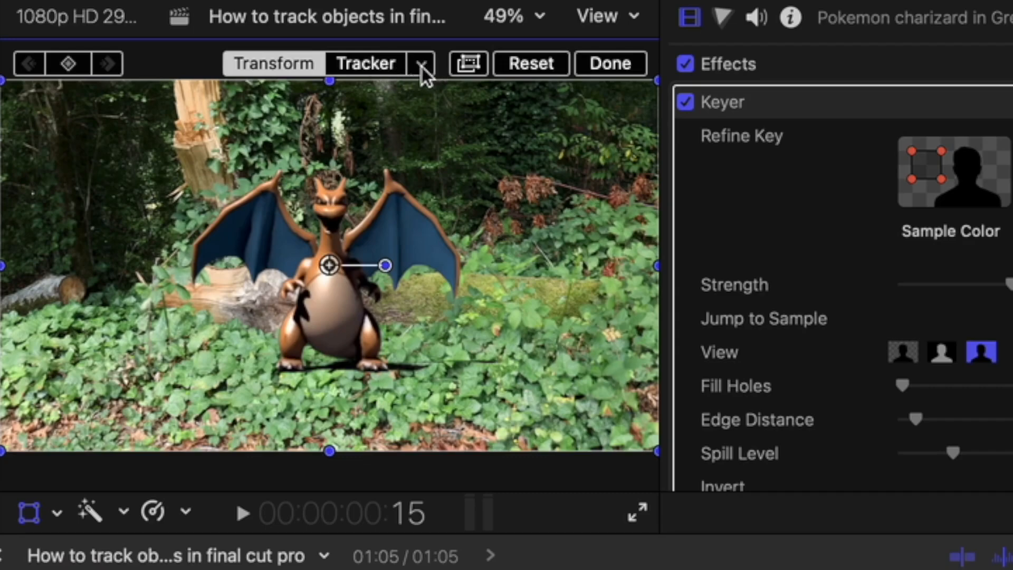
click(421, 65)
click(331, 176)
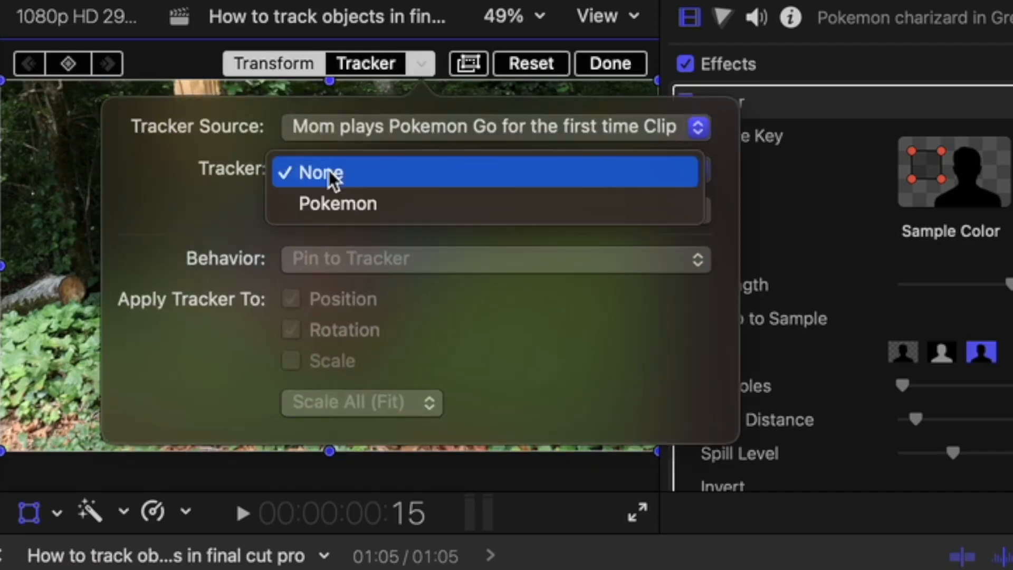
click(359, 201)
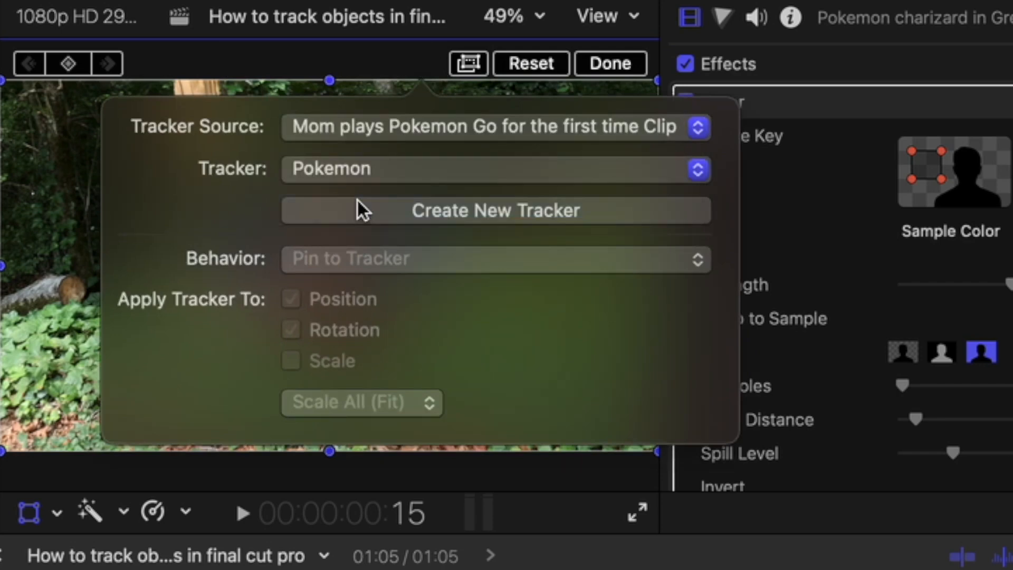
click(292, 360)
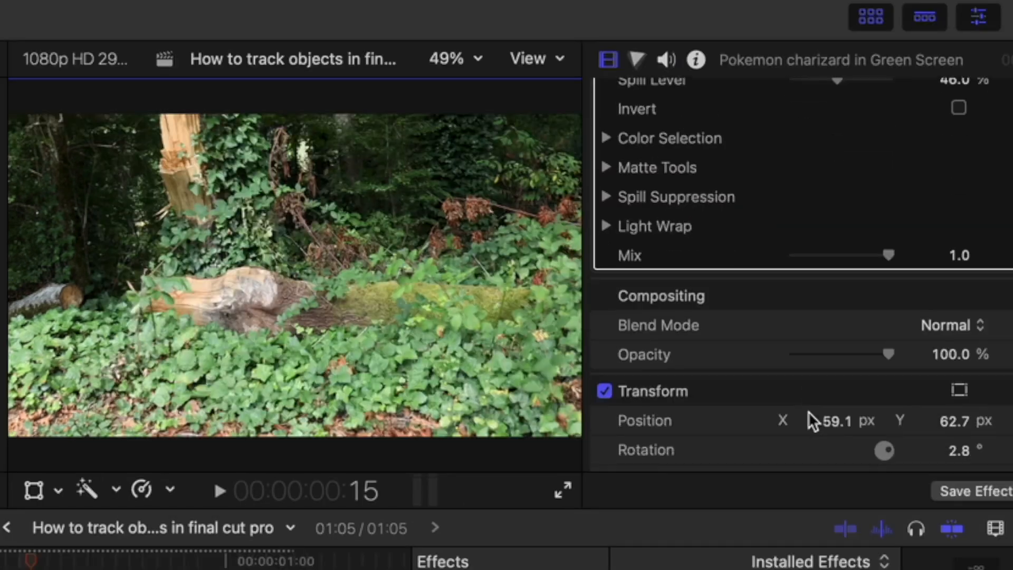
Scale the charizard clip up to about 5038% and reposition it to about X -11.1 px, Y 70.0 px.
scroll(808, 411, down, 5)
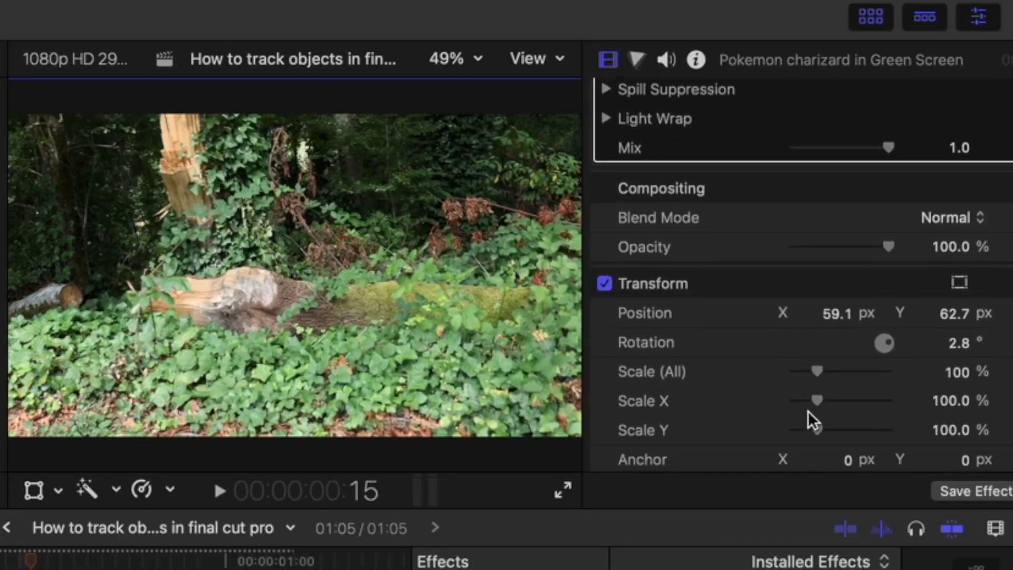
drag(820, 368, 961, 323)
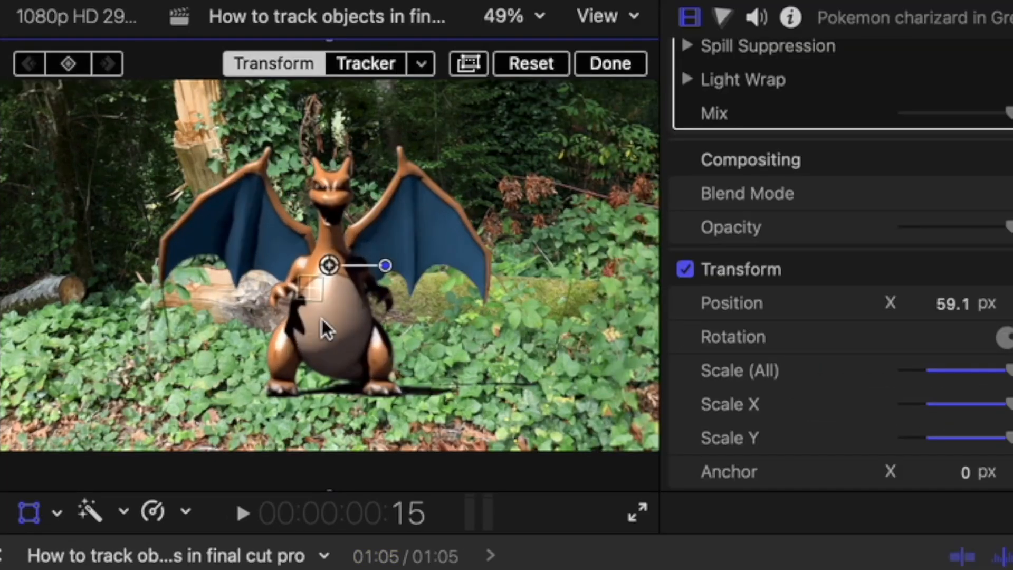
drag(343, 346, 320, 349)
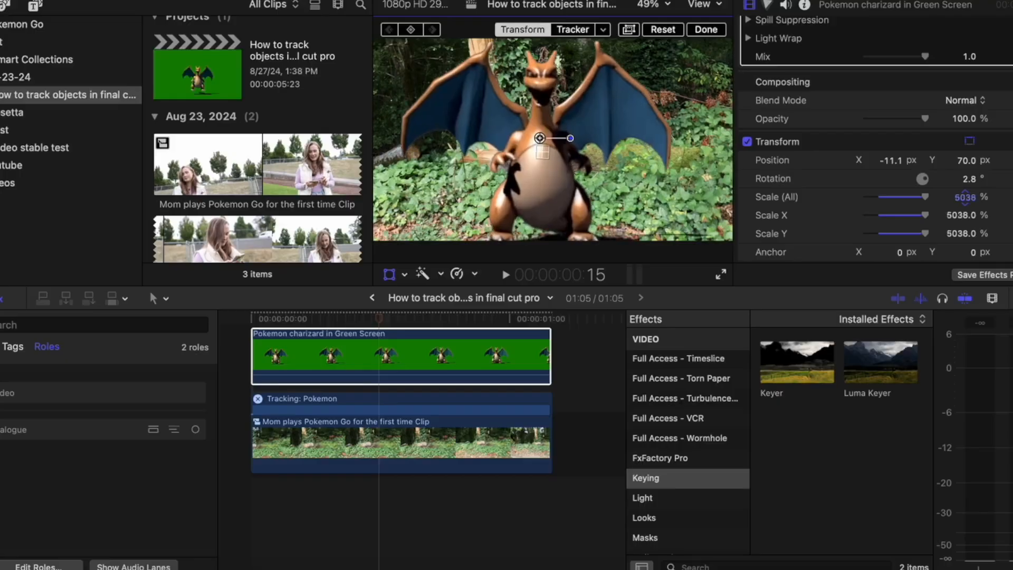
drag(965, 197, 966, 197)
click(706, 30)
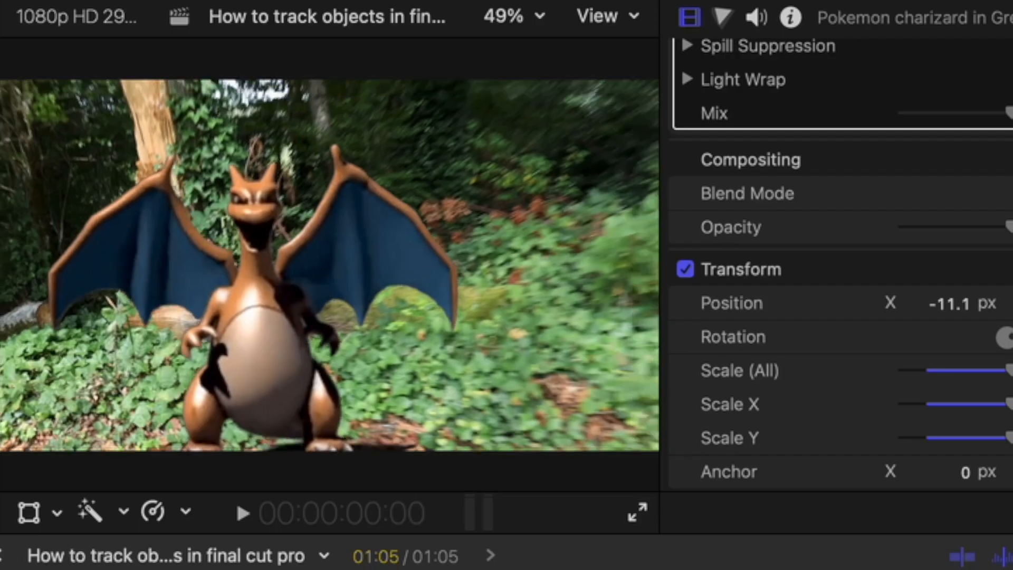
Play back the forest sequence to check how the charizard follows the tracked spot at different sizes.
key(space)
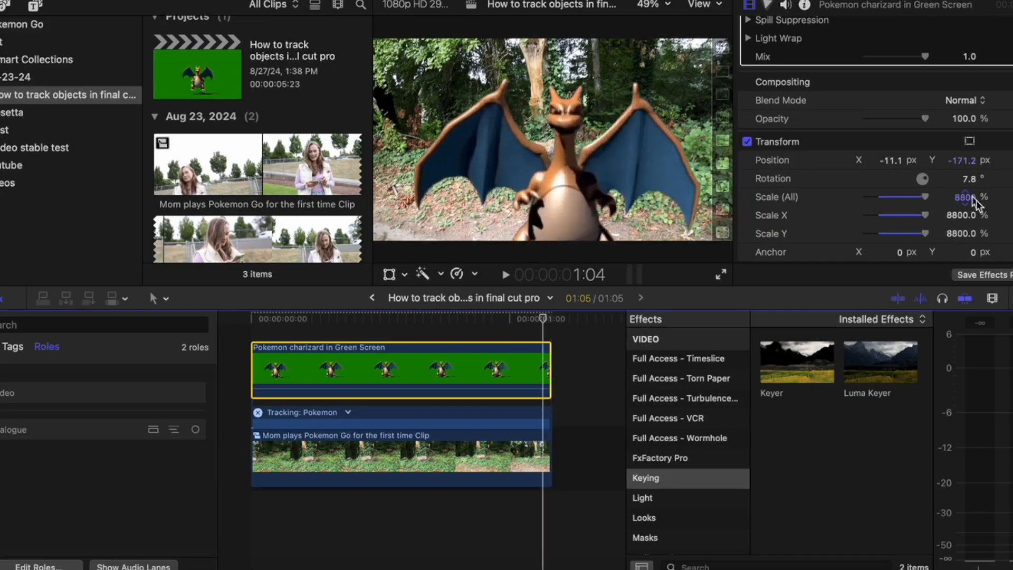
key(space)
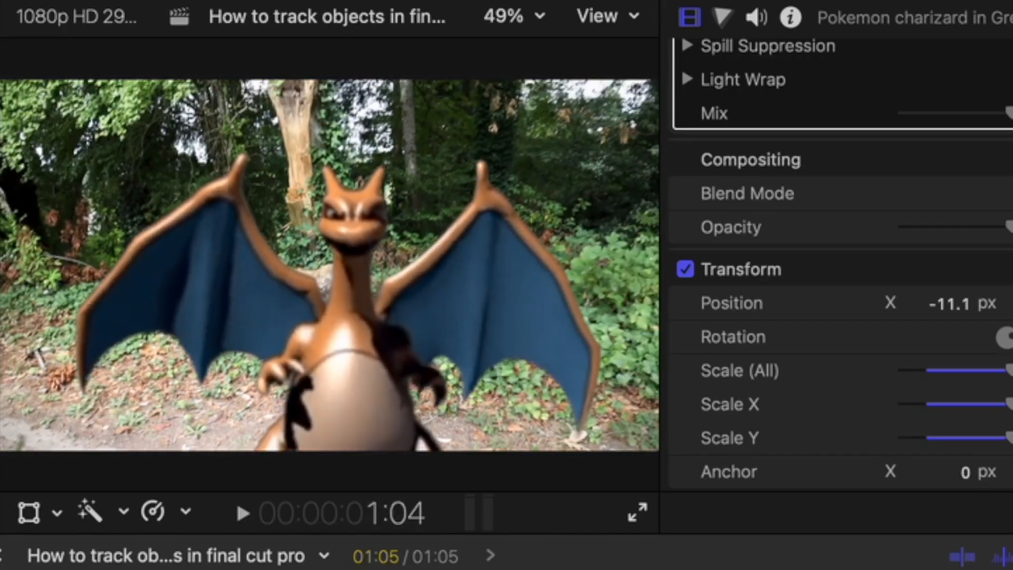
key(space)
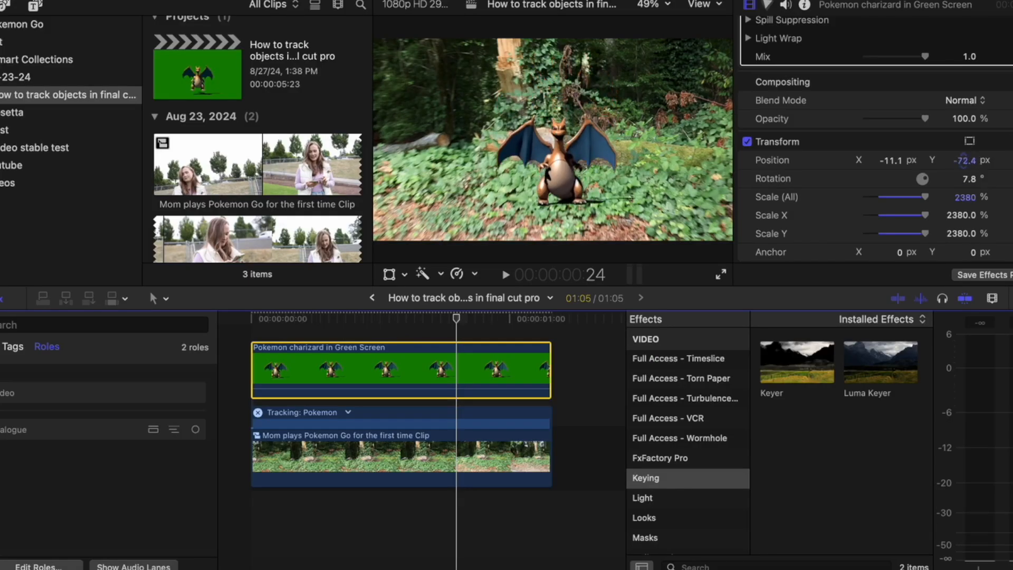
key(Home)
key(space)
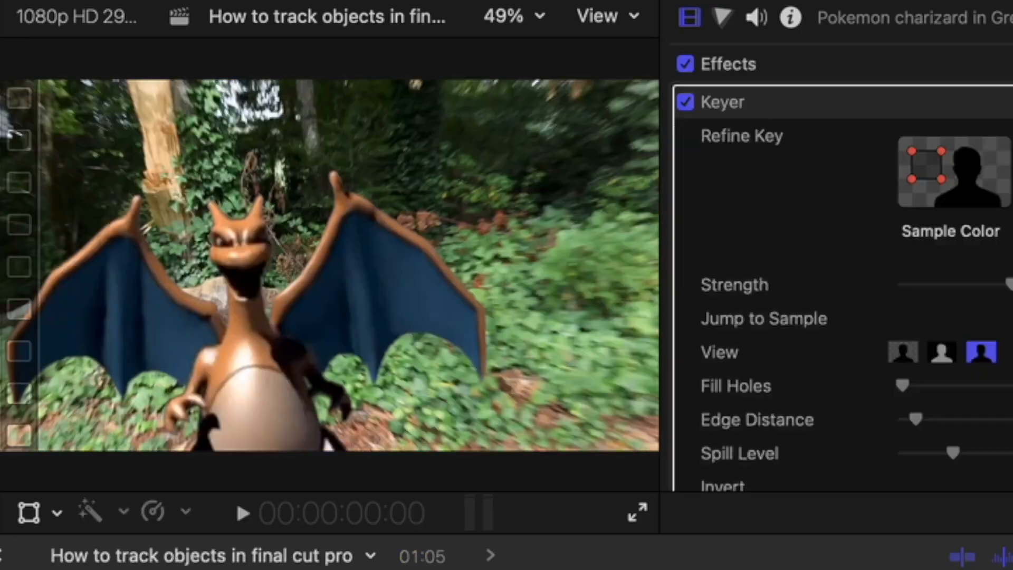
key(space)
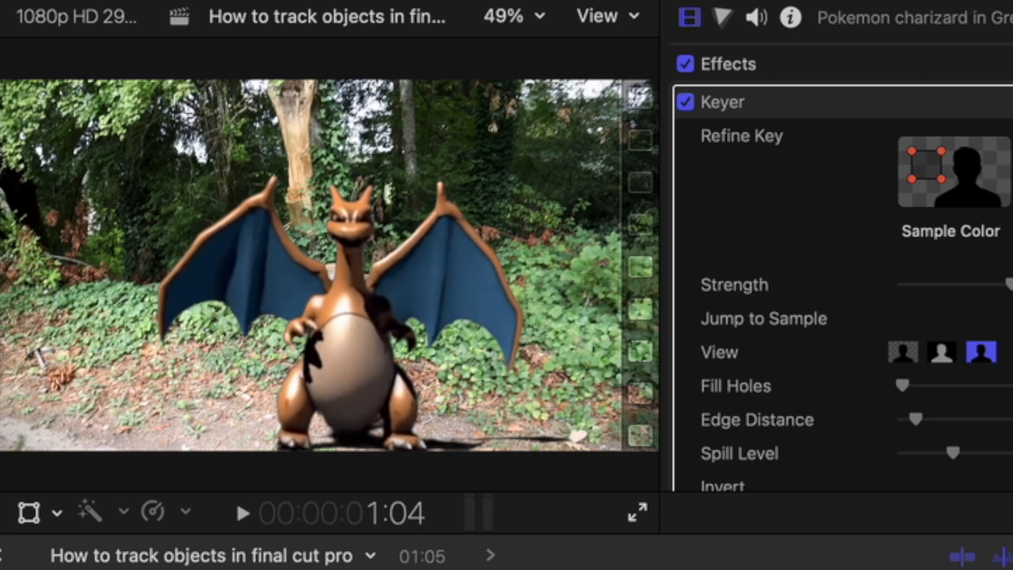
key(space)
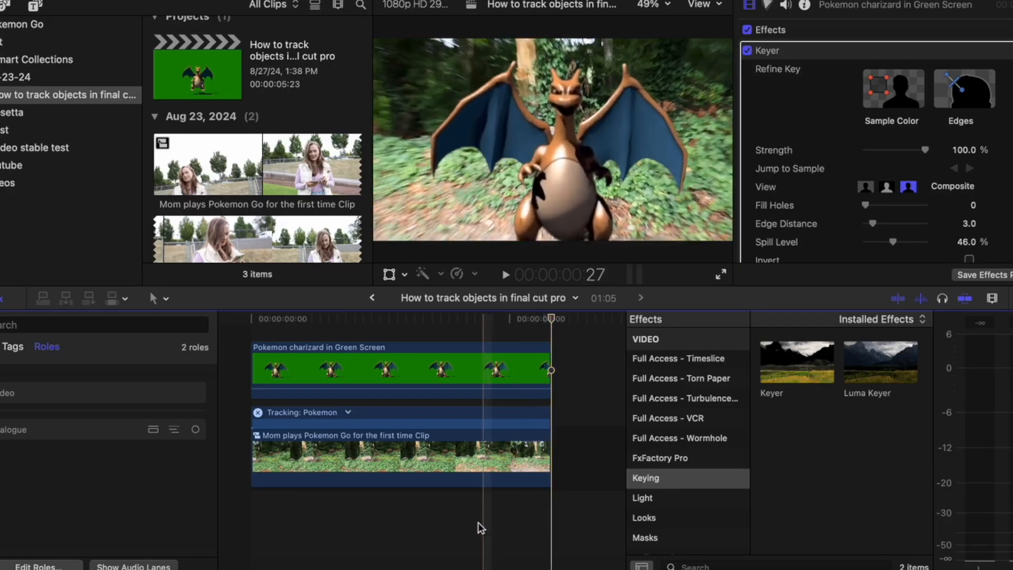
Disable the charizard clip and, at frame 16, reset the forest clip's object tracker and shrink its grid.
click(411, 359)
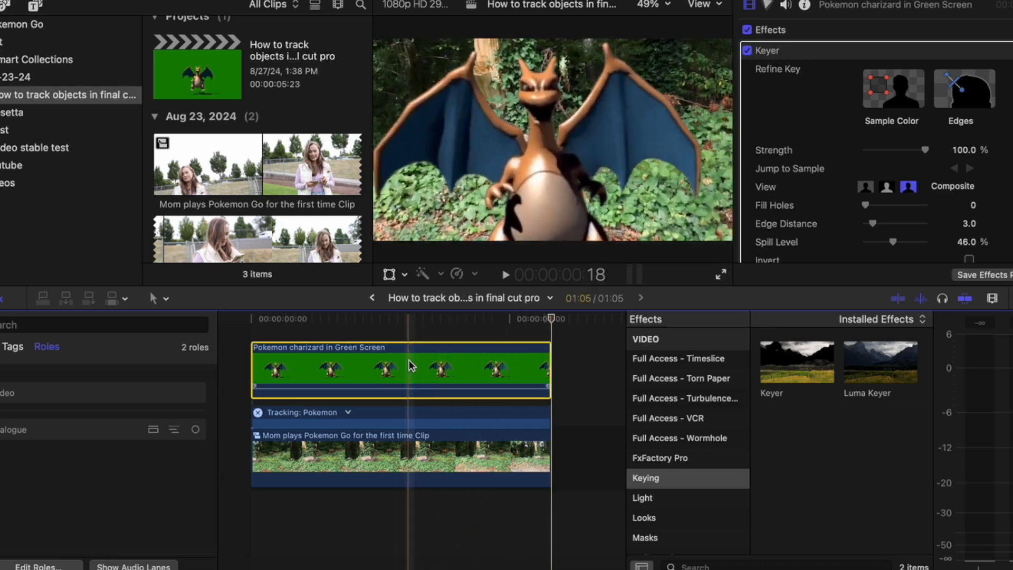
key(v)
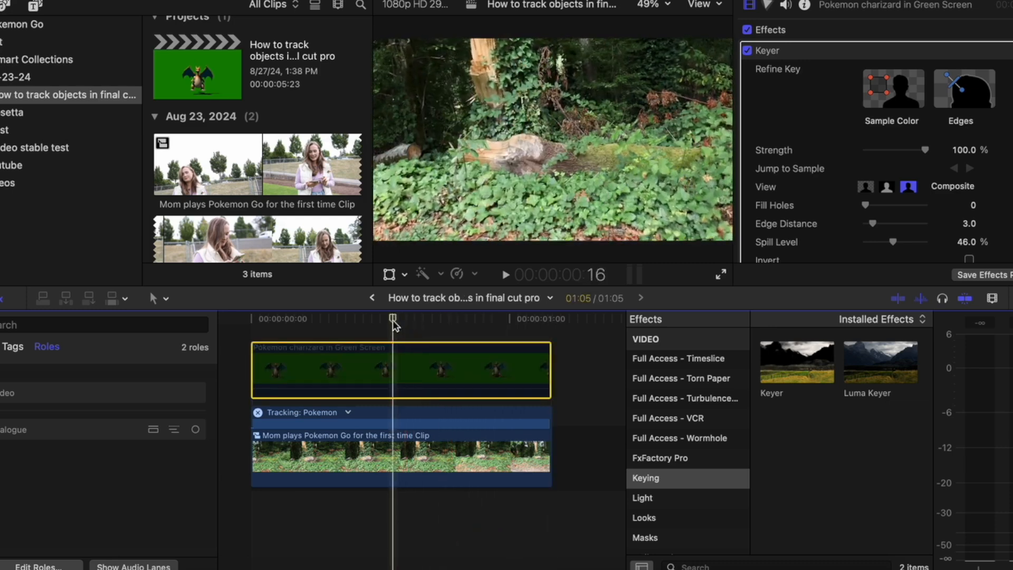
click(393, 449)
click(662, 30)
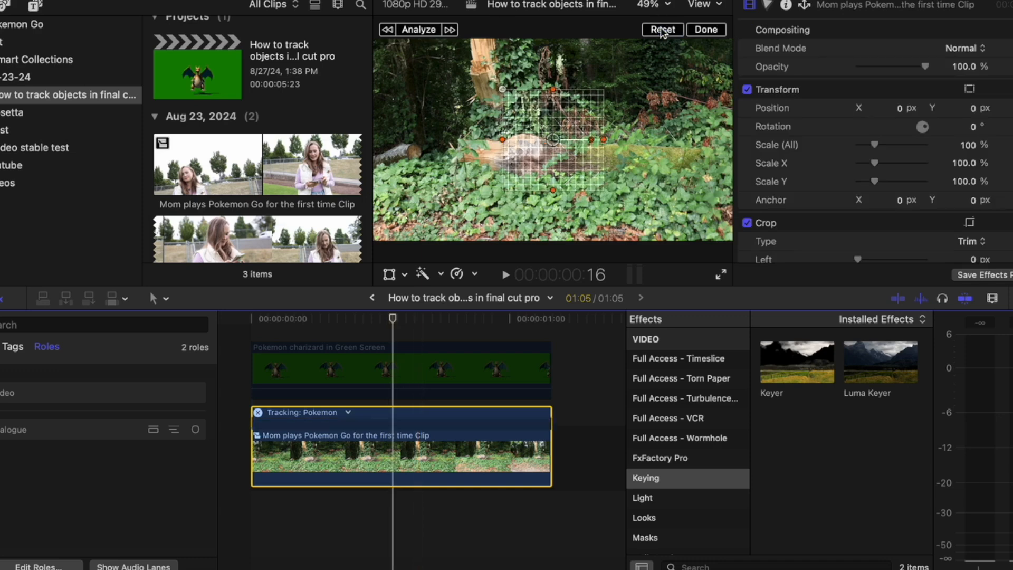
drag(504, 189, 536, 163)
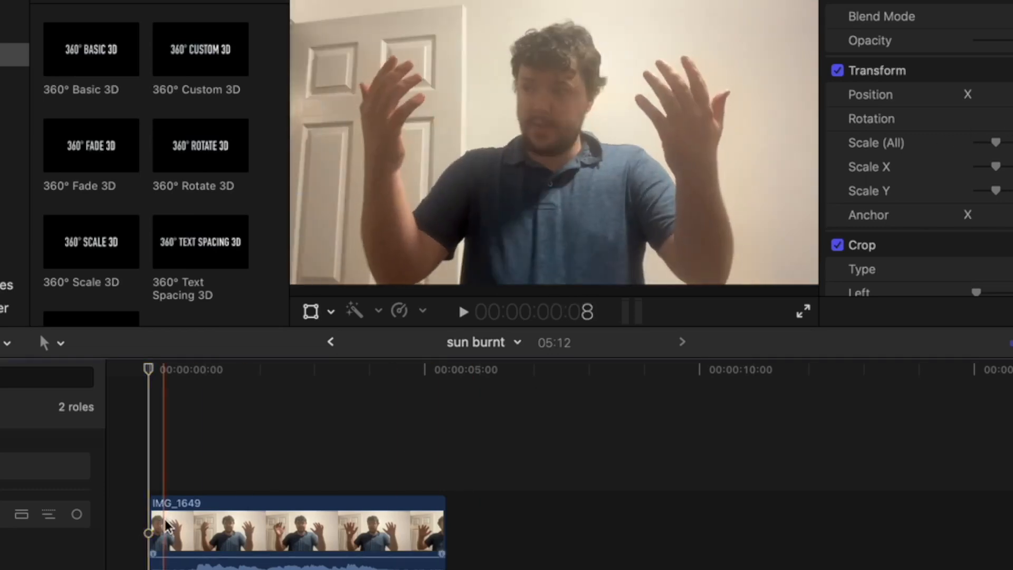
Duplicate the IMG_1649 clip directly above itself and apply the mRotoAI effect to the upper copy.
drag(164, 519, 162, 449)
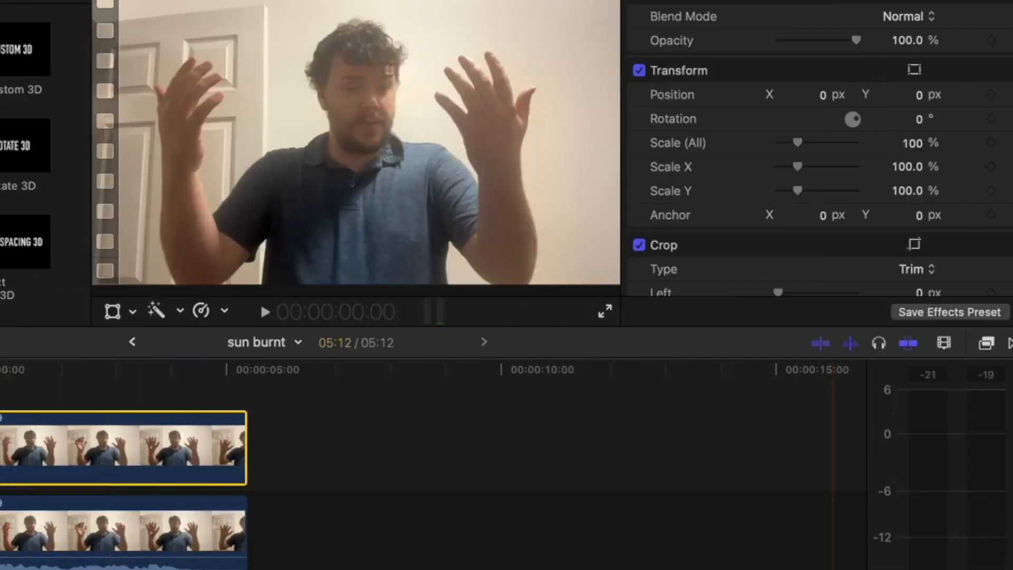
click(986, 343)
drag(578, 438, 57, 442)
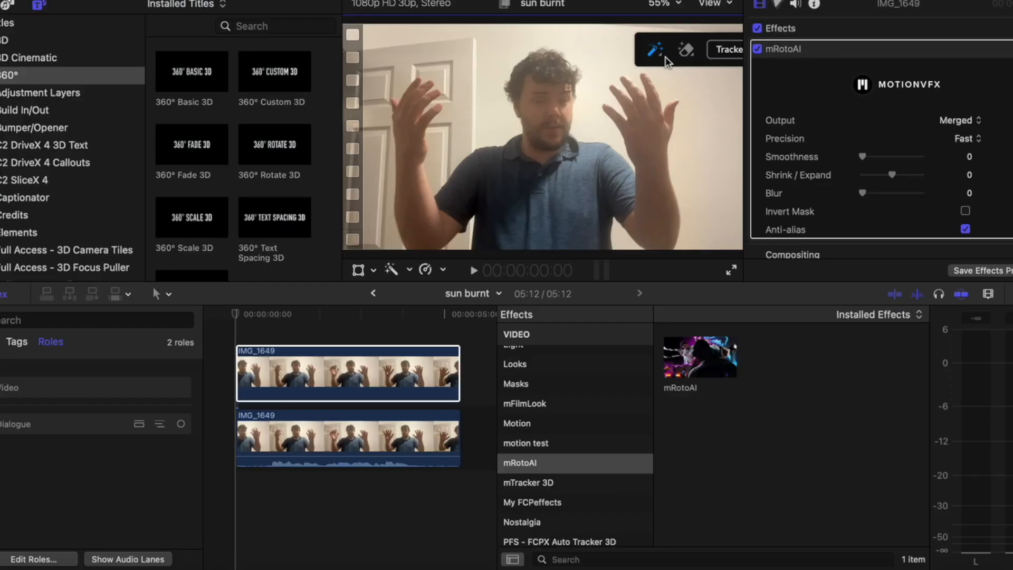
Mask the man's arms, face and neck with mRotoAI on the upper clip and track the mask forward.
click(652, 169)
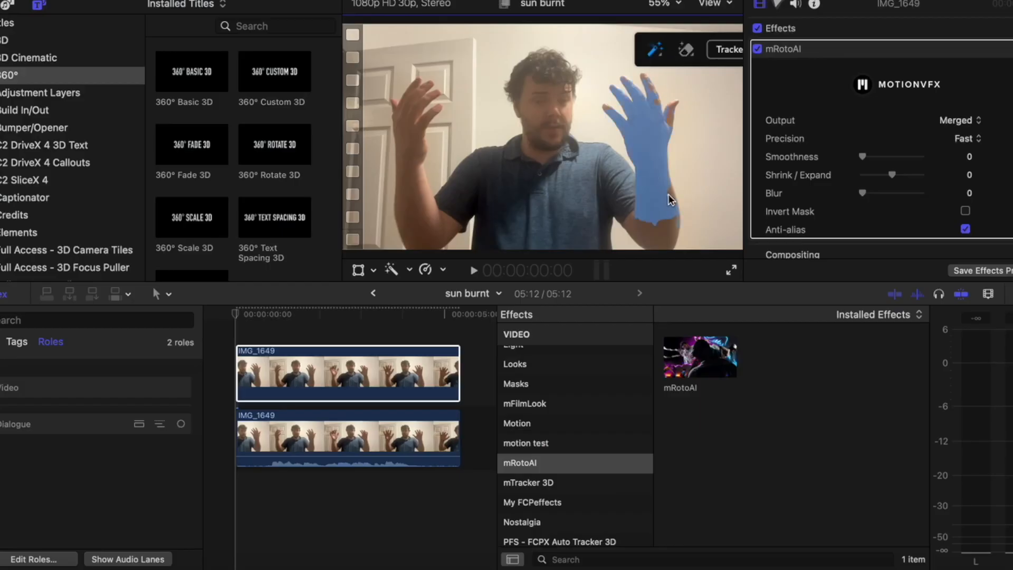
click(638, 231)
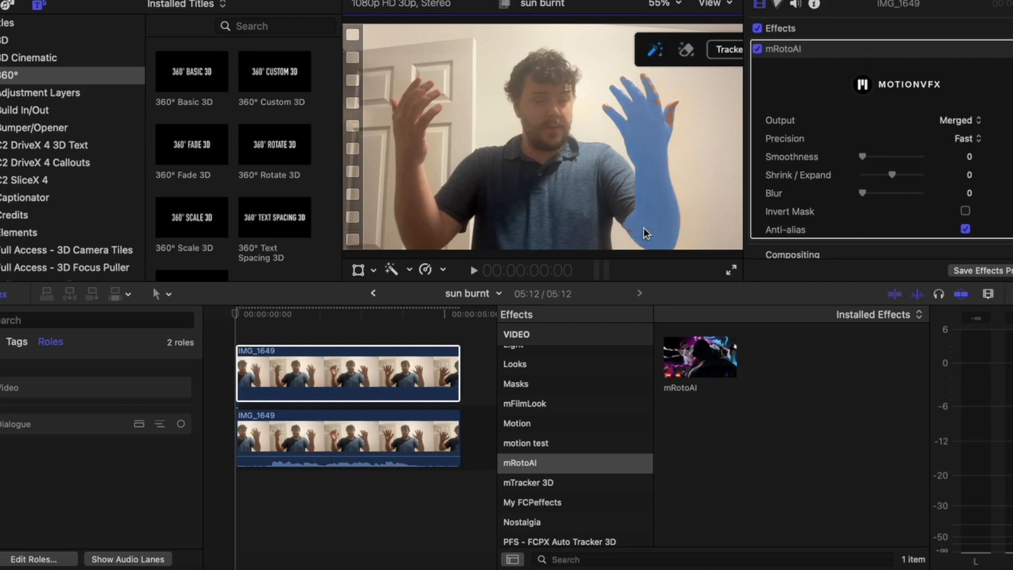
click(722, 50)
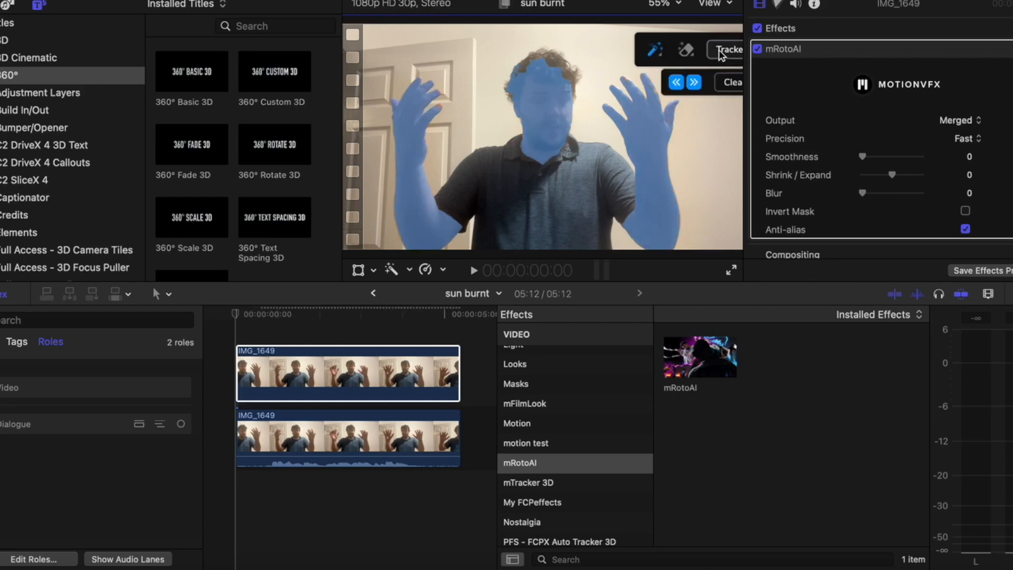
click(695, 83)
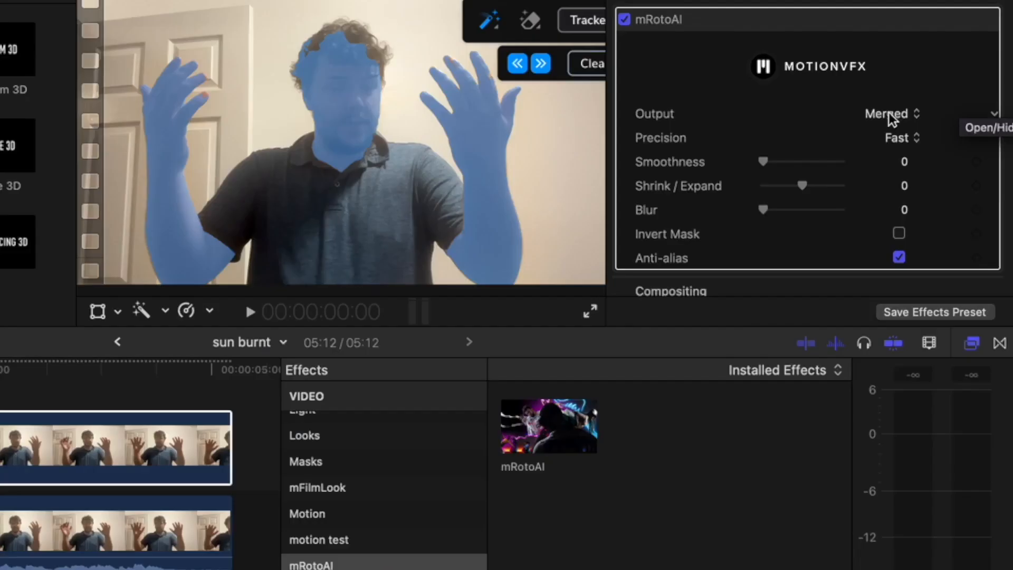
Set the mRotoAI output to Masked Video and add a Hue/Saturation Curves correction to the upper clip.
click(958, 121)
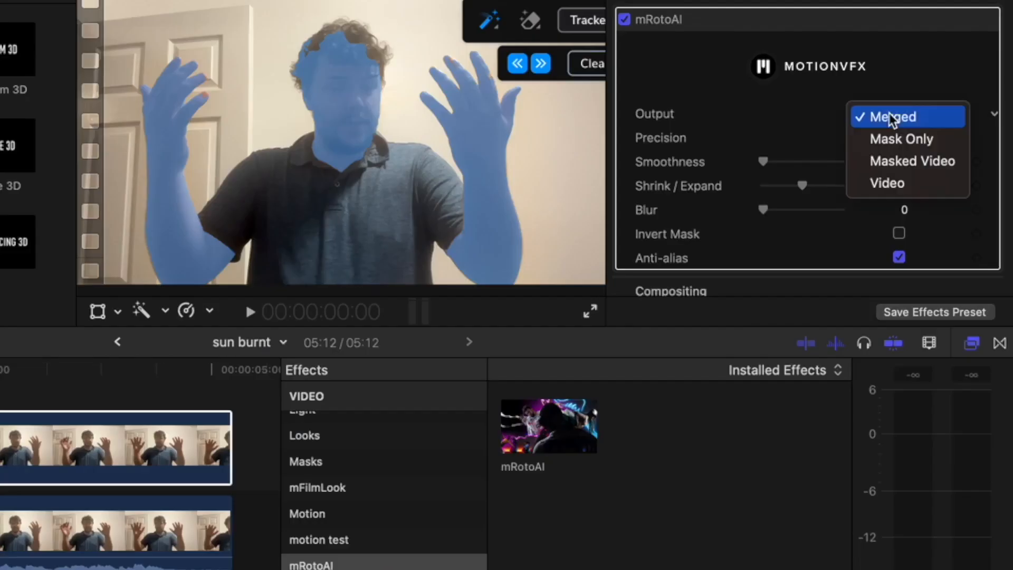
click(910, 160)
click(740, 10)
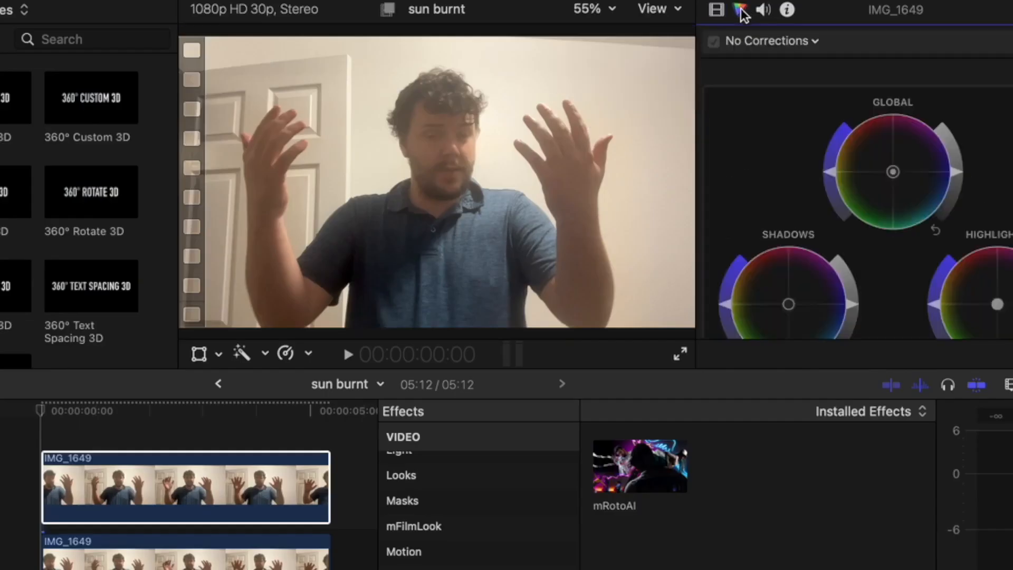
click(768, 40)
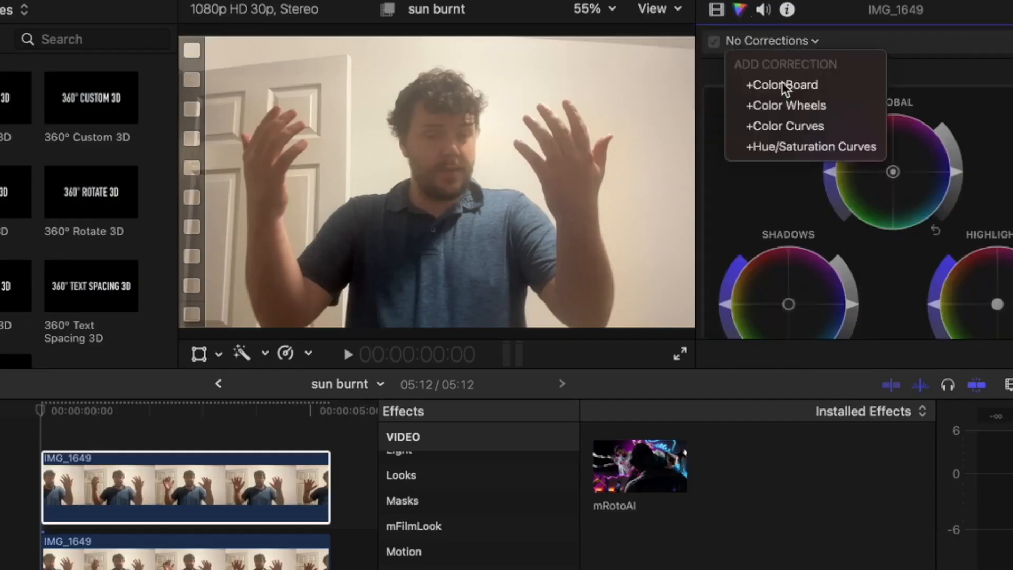
click(792, 150)
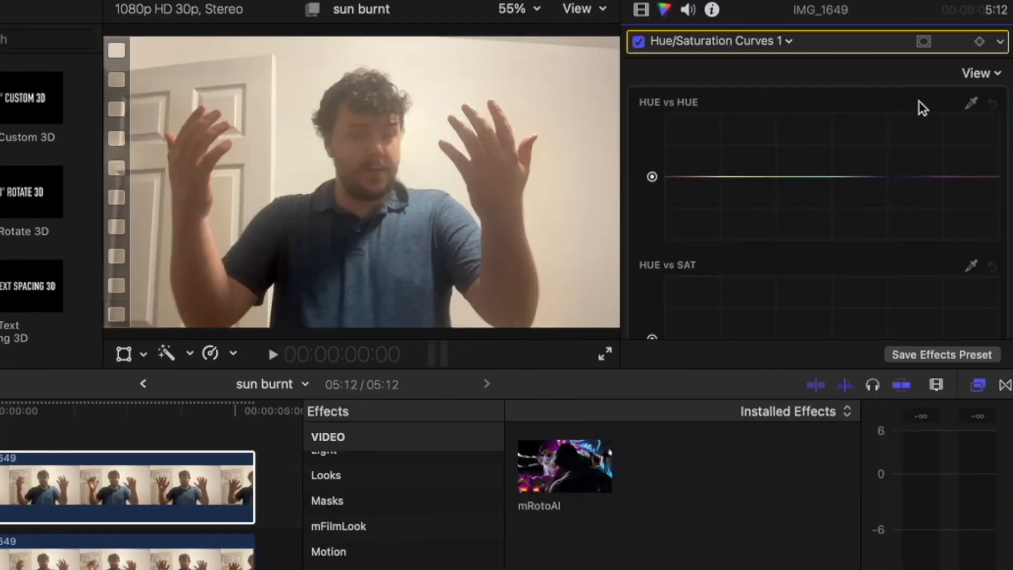
Sample the skin tone for the Hue vs Hue curve and raise its orange control point slightly to redden the skin.
click(971, 103)
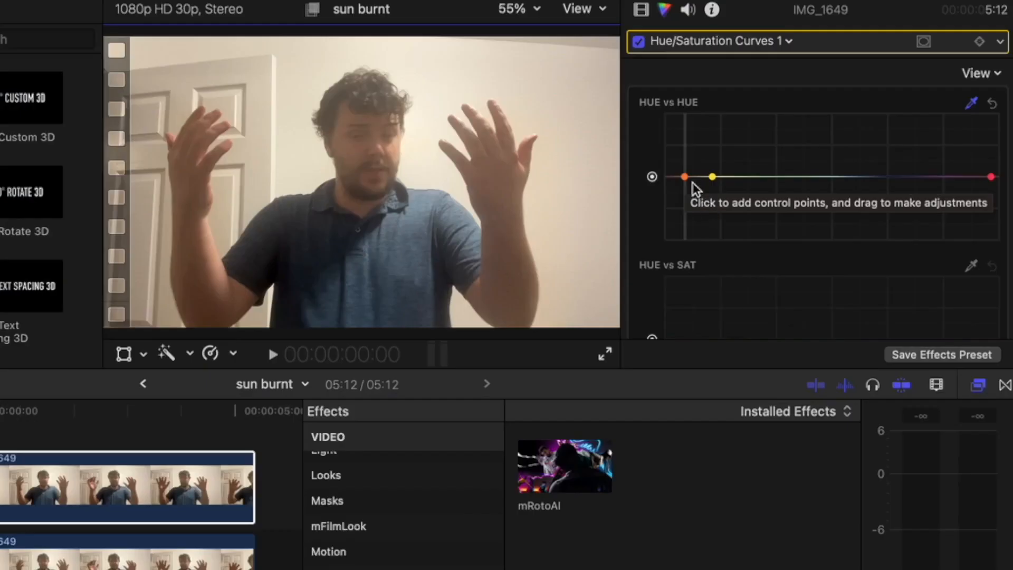
click(684, 178)
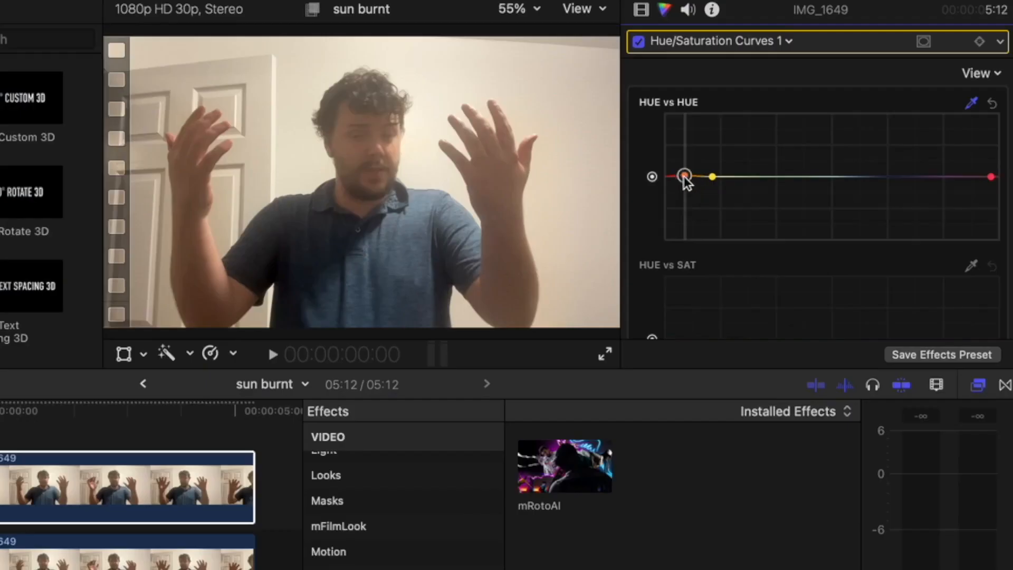
drag(681, 141, 681, 196)
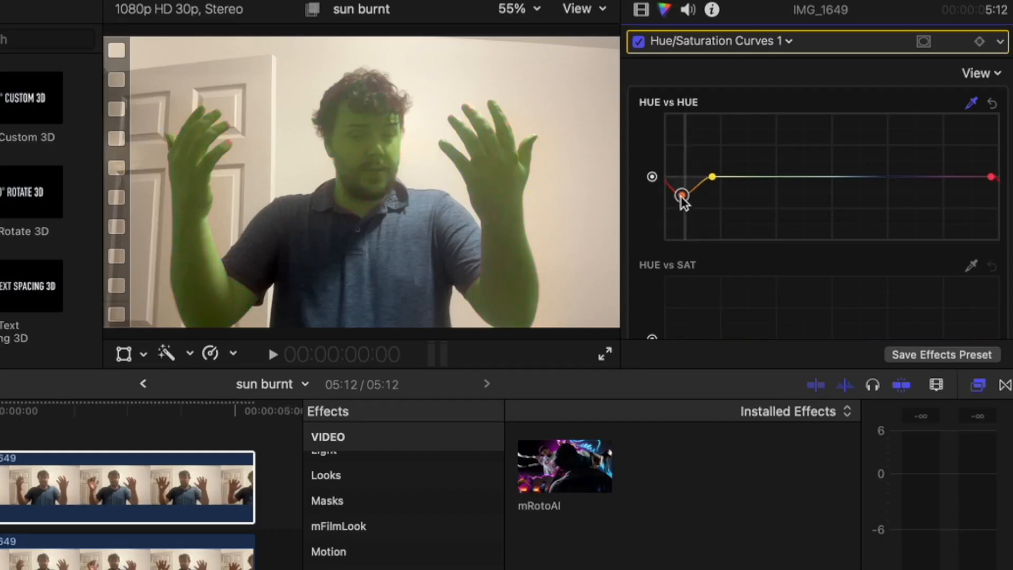
drag(680, 203, 684, 180)
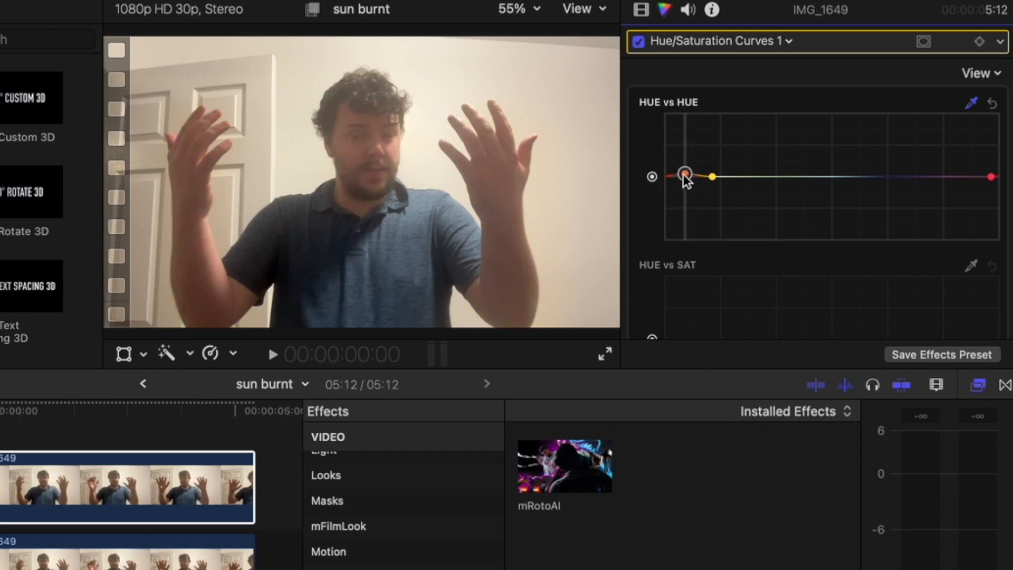
Add a Color Board correction to the masked clip and raise the saturation of its midtones, highlights and shadows.
click(705, 40)
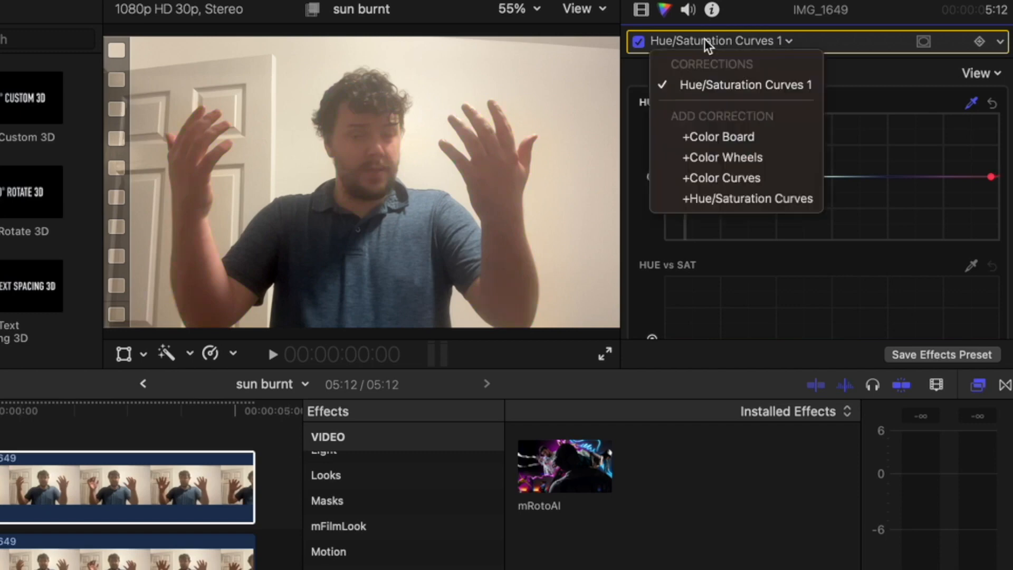
click(733, 135)
click(800, 76)
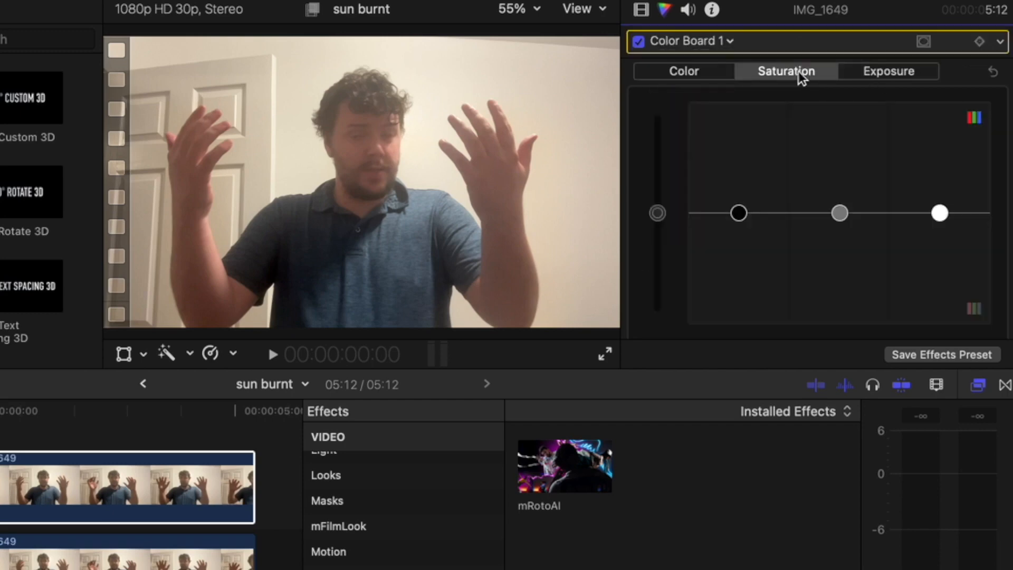
drag(843, 222, 844, 130)
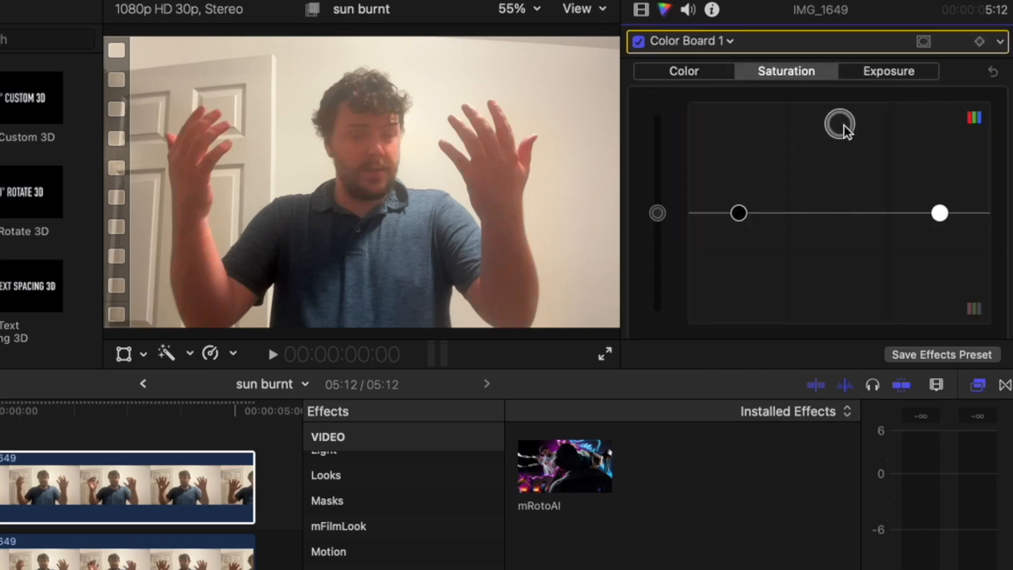
drag(939, 213, 940, 206)
drag(939, 189, 939, 177)
drag(738, 212, 744, 175)
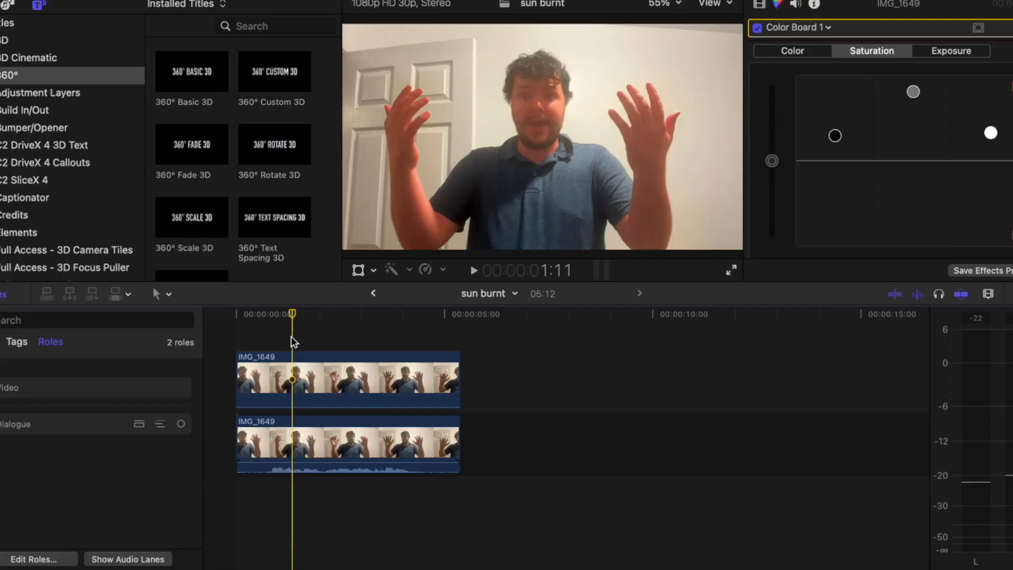